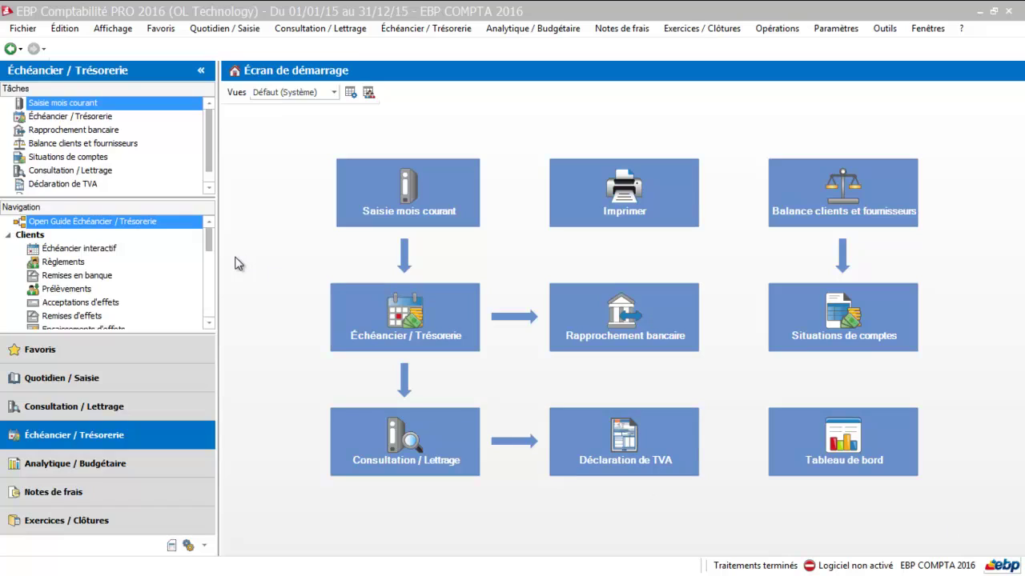
Open the list of accounting criteria (Critères de comptabilisation) in the Trésorerie section of Échéancier / Trésorerie
click(208, 323)
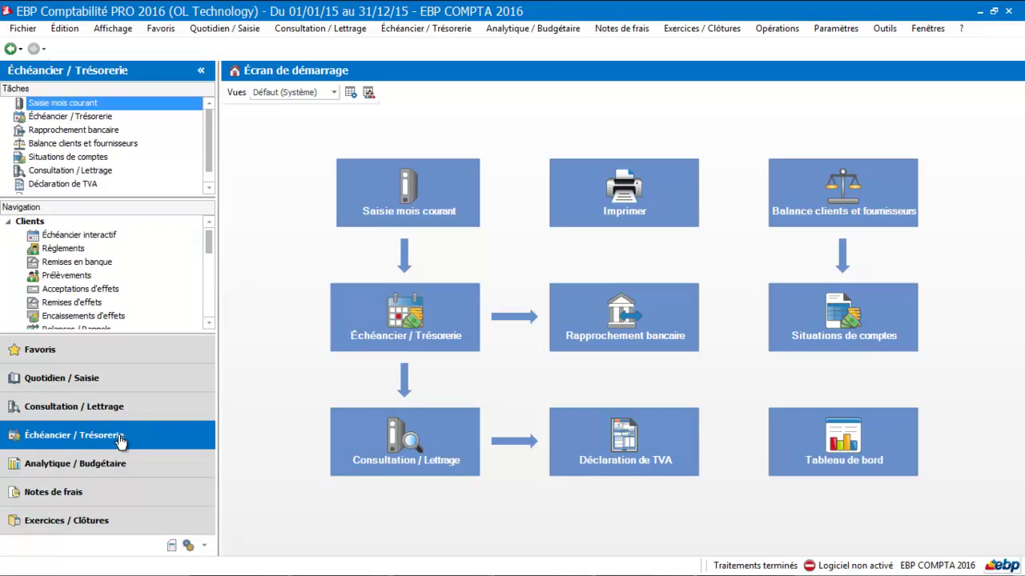
click(212, 325)
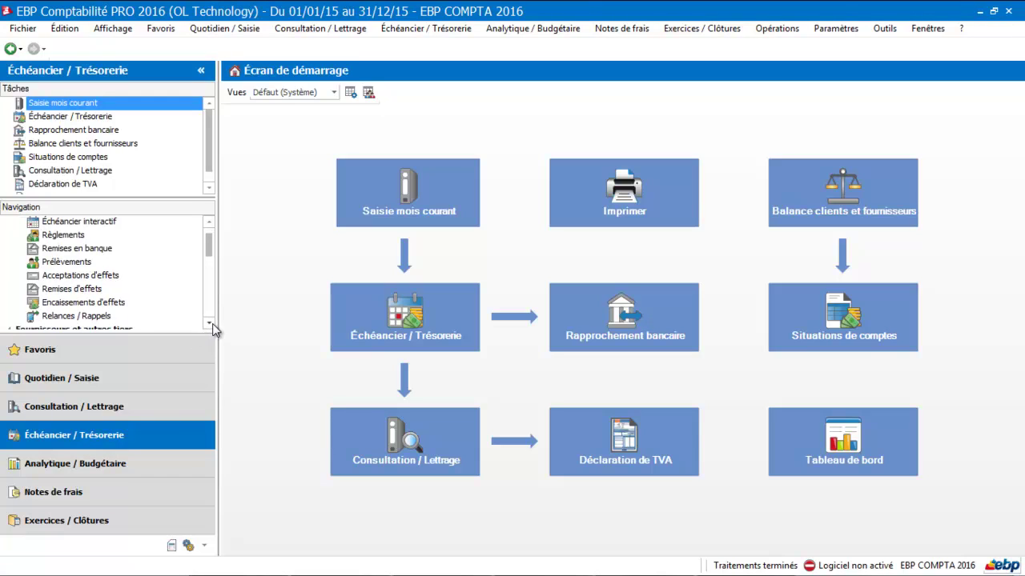
click(212, 325)
click(212, 325)
click(212, 325)
click(212, 325)
click(212, 325)
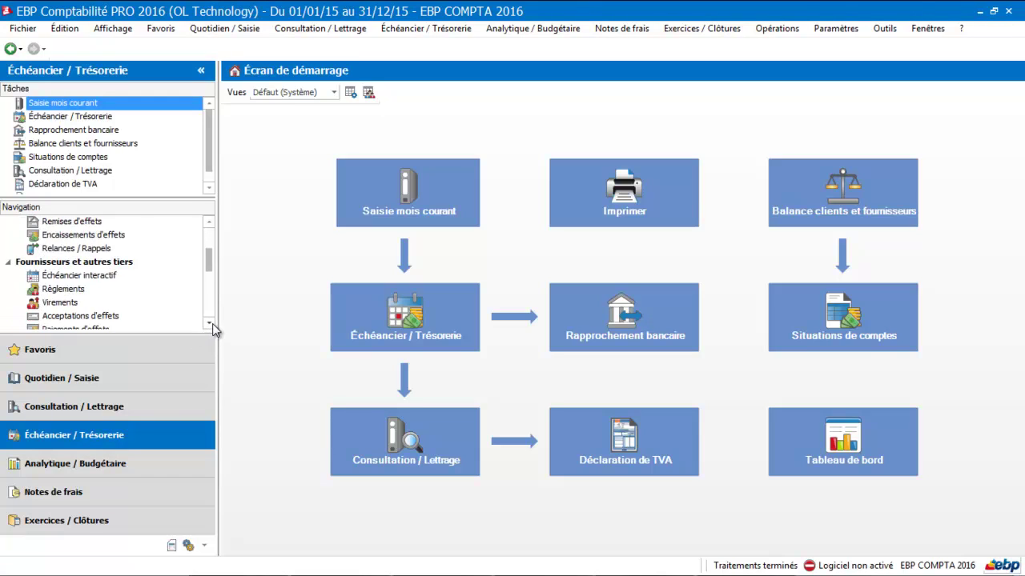
click(212, 325)
click(212, 325)
click(212, 325)
click(212, 325)
click(212, 325)
click(212, 325)
click(213, 325)
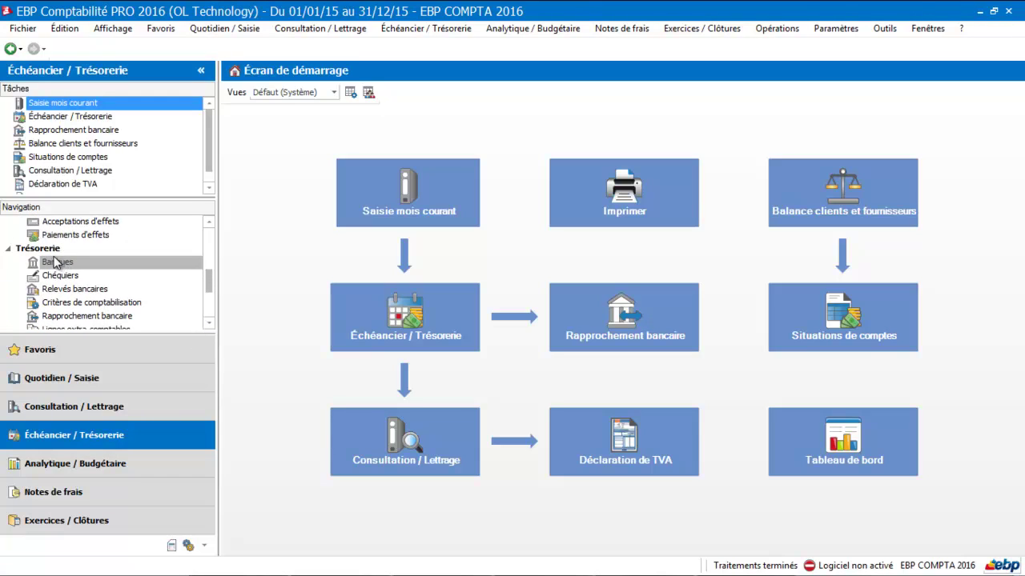
click(111, 303)
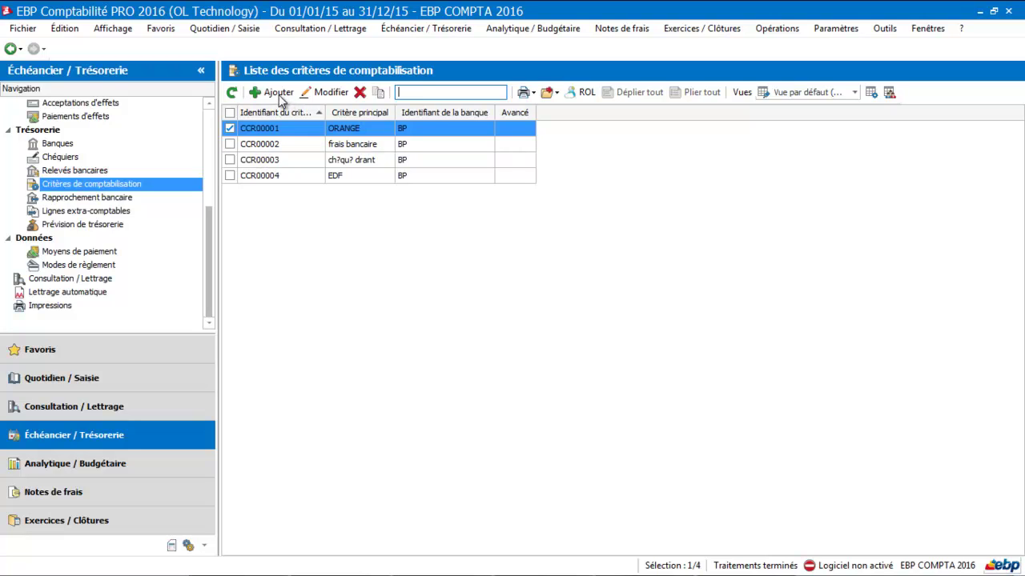
Open the ORANGE criterion CCR00001 and select banque populaire (BP) as its bank
double_click(298, 130)
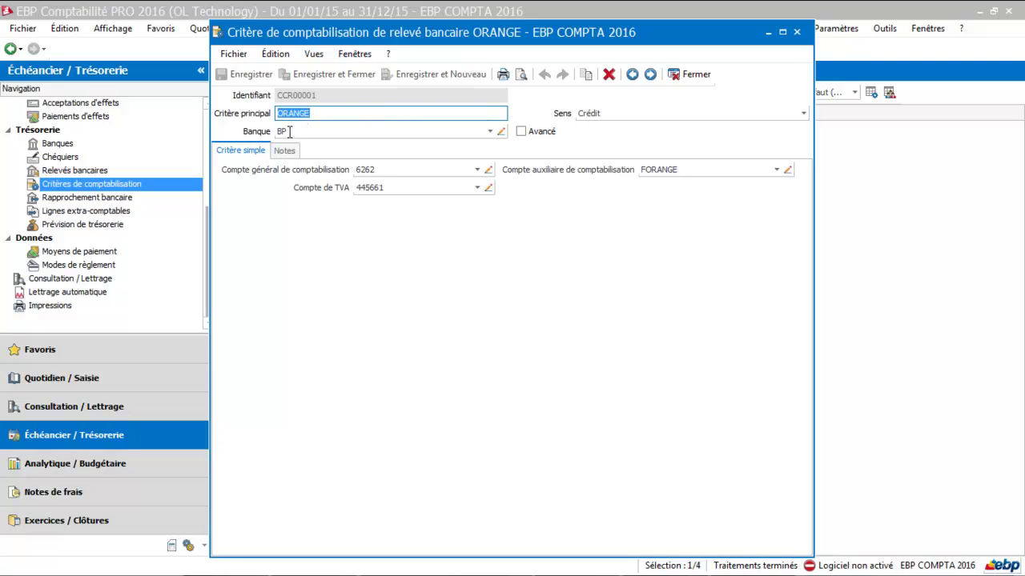
click(488, 132)
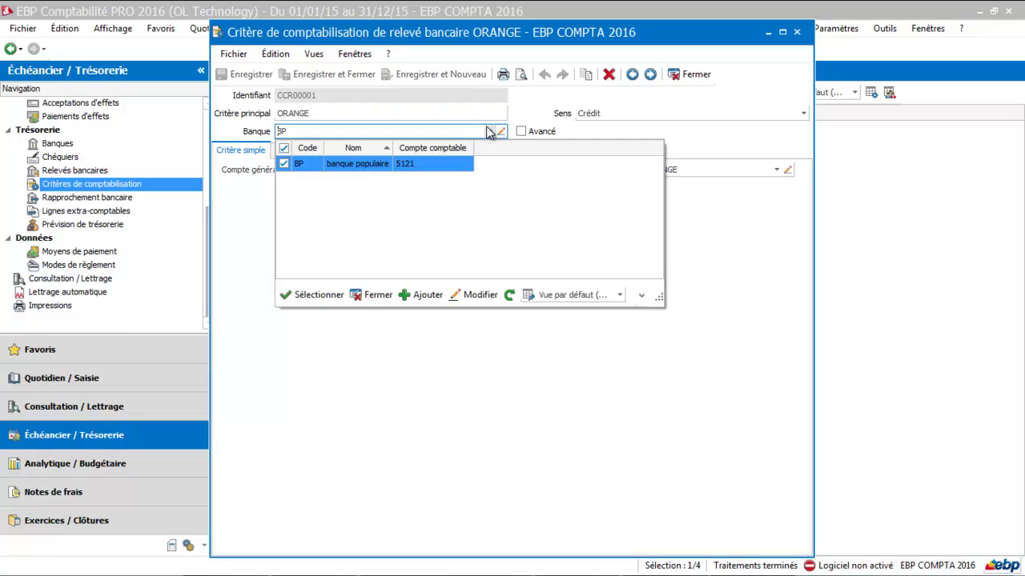
click(388, 164)
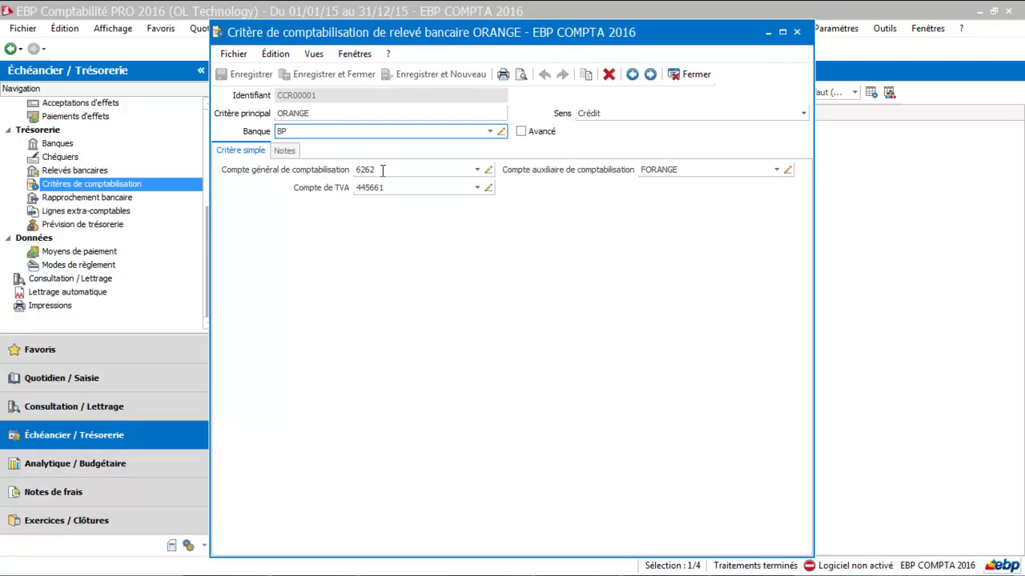
Clear the general posting account and the VAT account of the ORANGE criterion
drag(382, 170, 248, 160)
key(BackSpace)
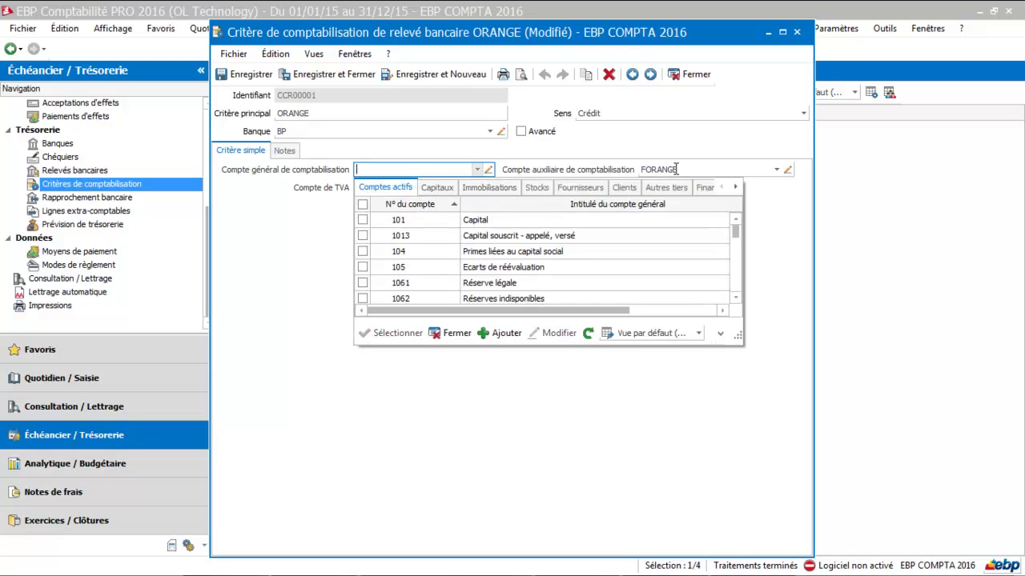
click(457, 333)
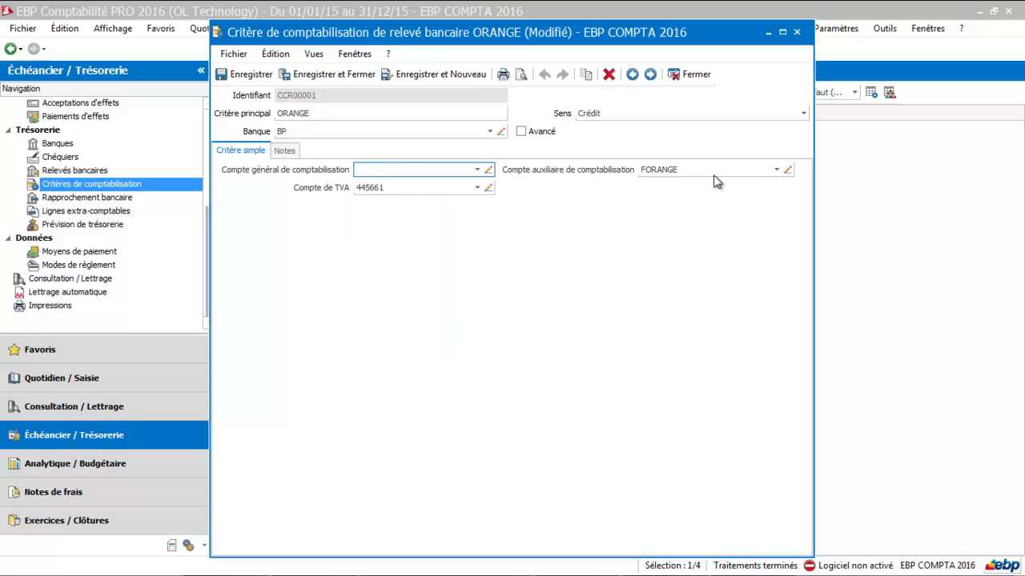
click(406, 188)
key(BackSpace)
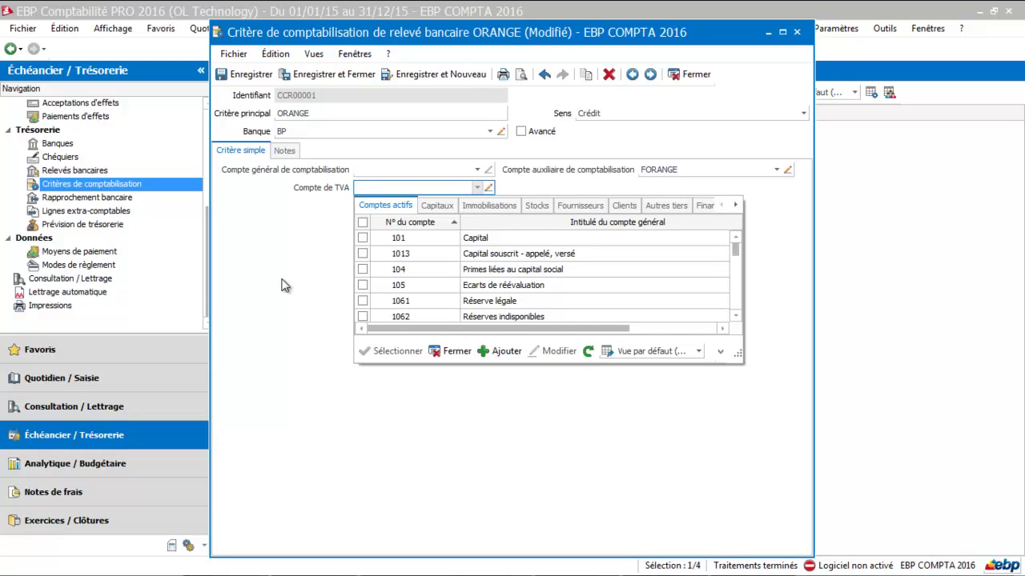
click(463, 353)
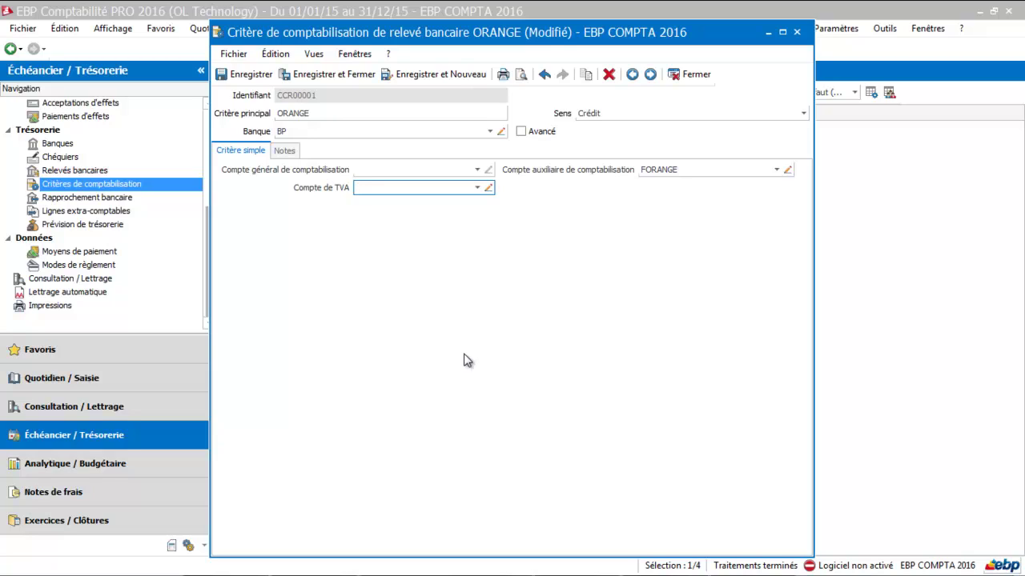
Set the ORANGE criterion's general posting account to 6262 and its VAT account to 445661
click(452, 169)
text(62)
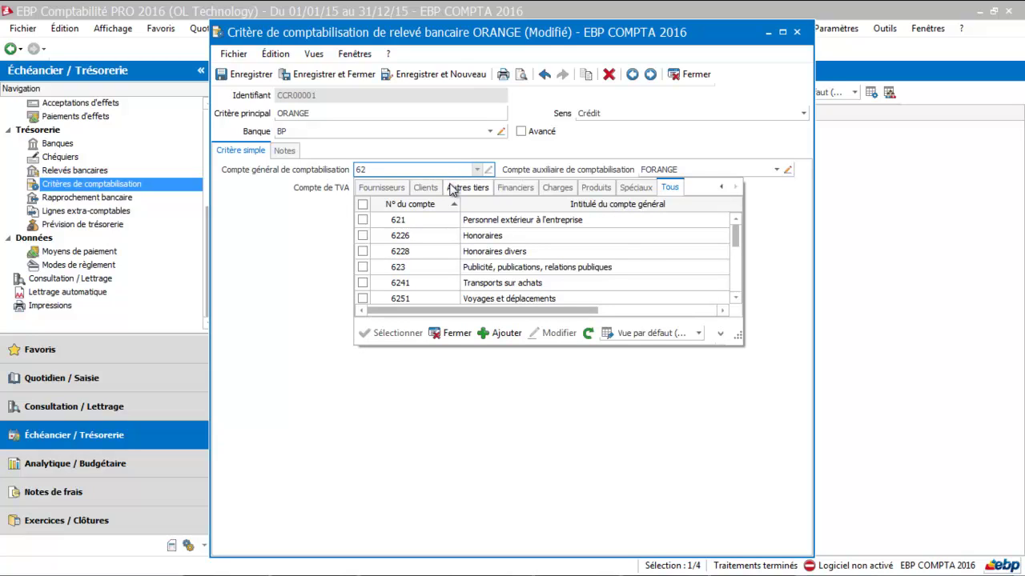
text(6)
click(431, 241)
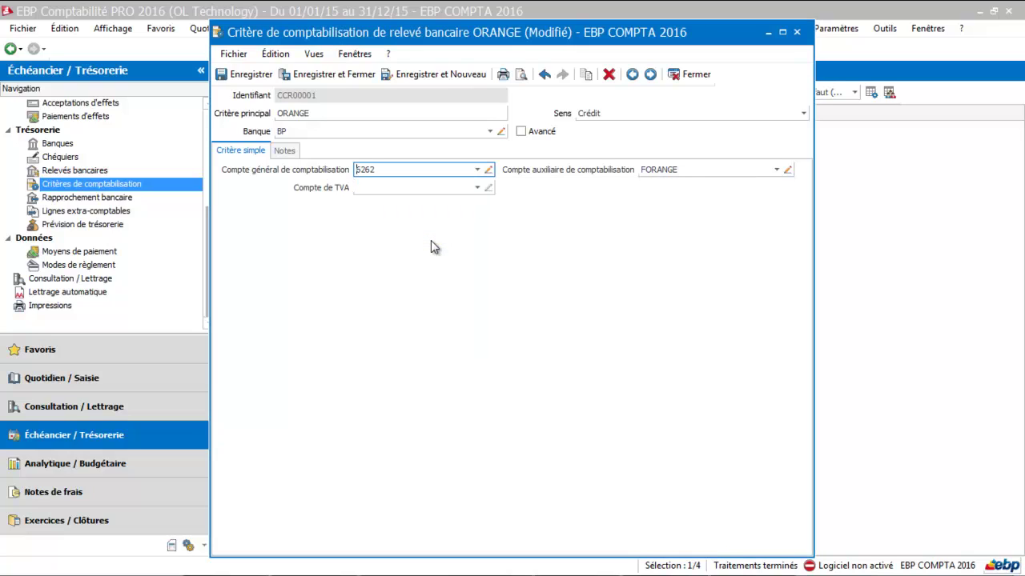
click(420, 189)
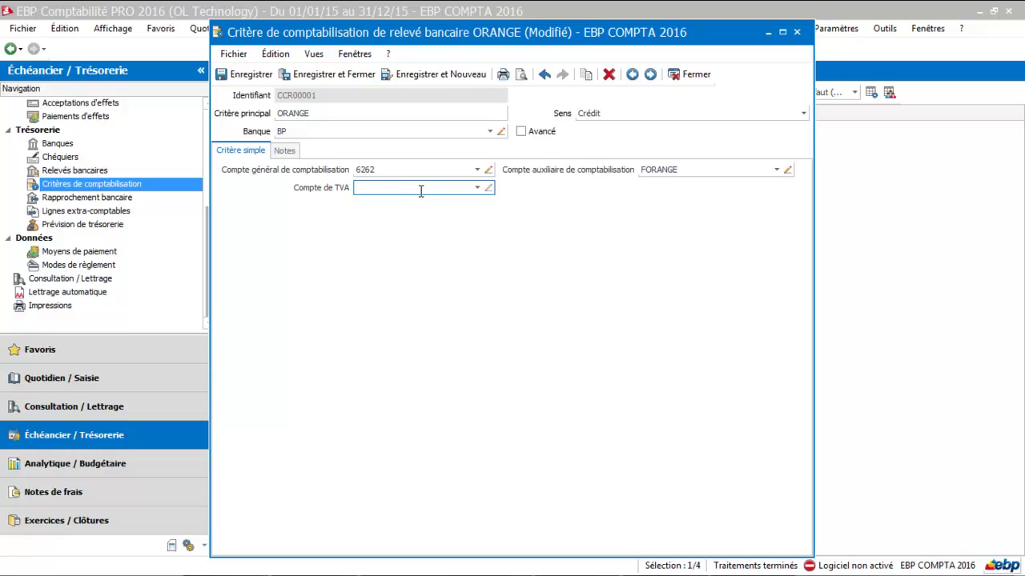
text(44566)
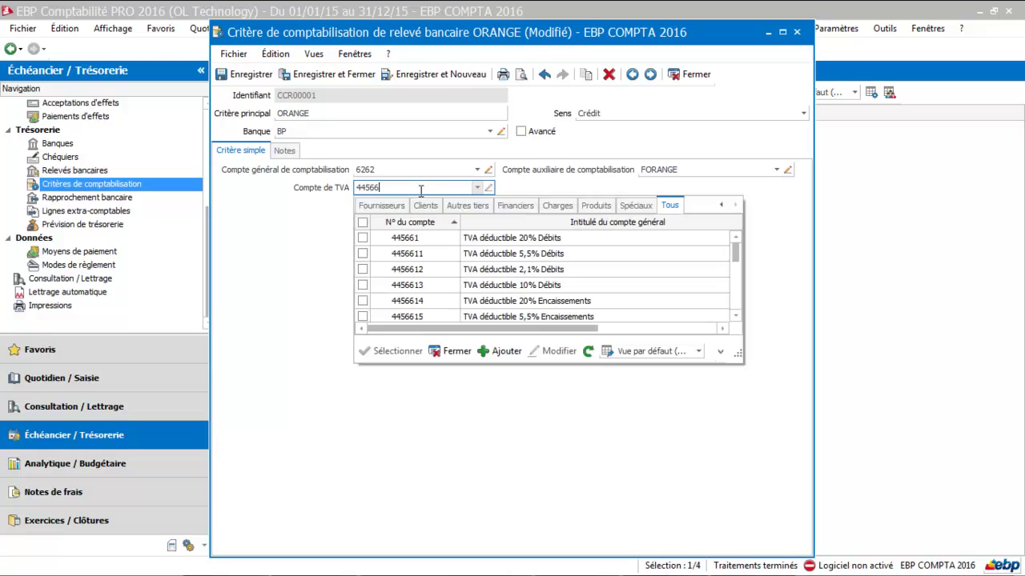
click(404, 238)
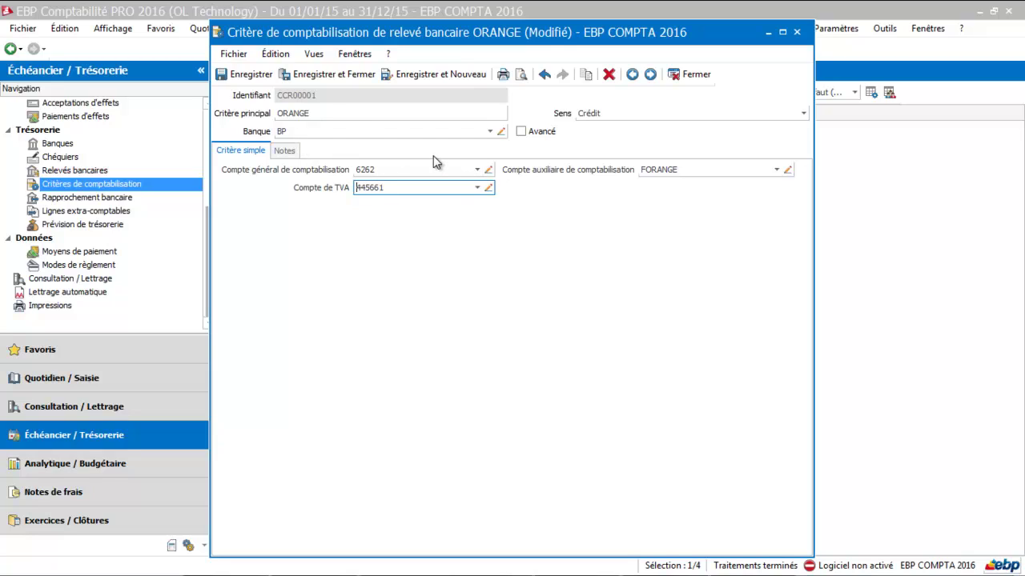
Clear the ORANGE criterion's auxiliary posting account, and save and close the record
click(712, 169)
double_click(712, 170)
key(BackSpace)
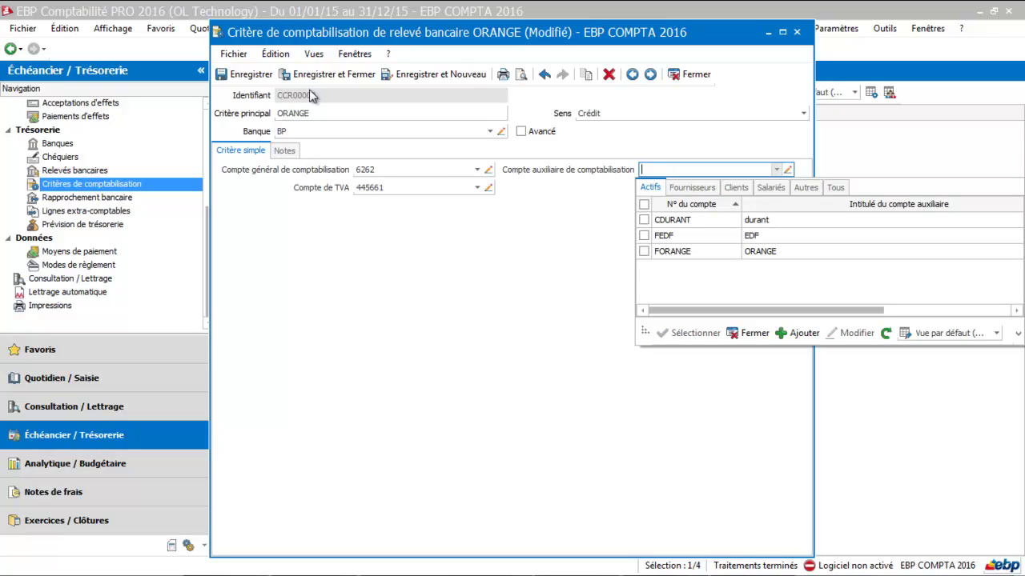
click(334, 80)
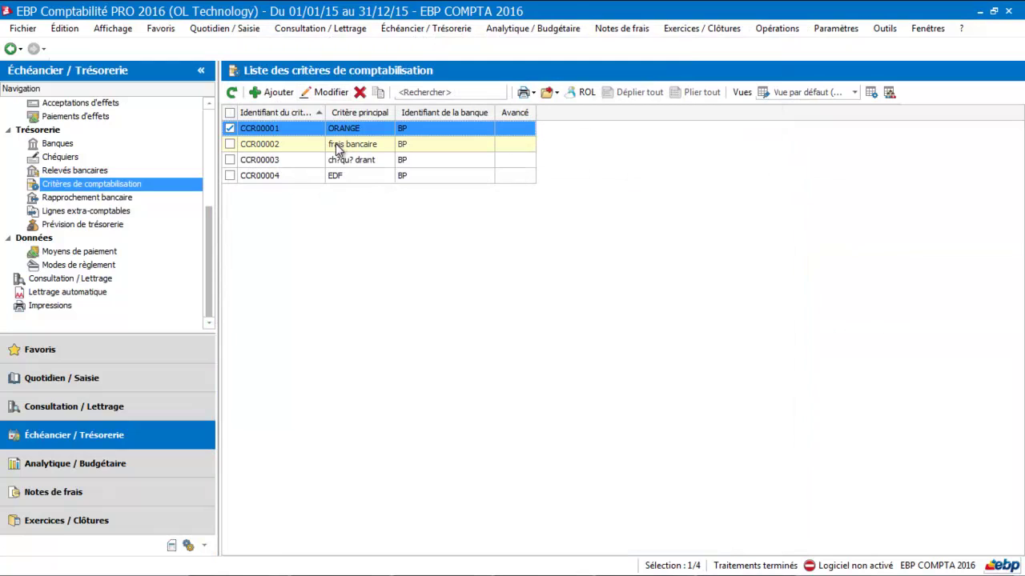
Review the accounts of the "frais bancaire" criterion, close it and open the cheque criterion CCR00003
double_click(336, 150)
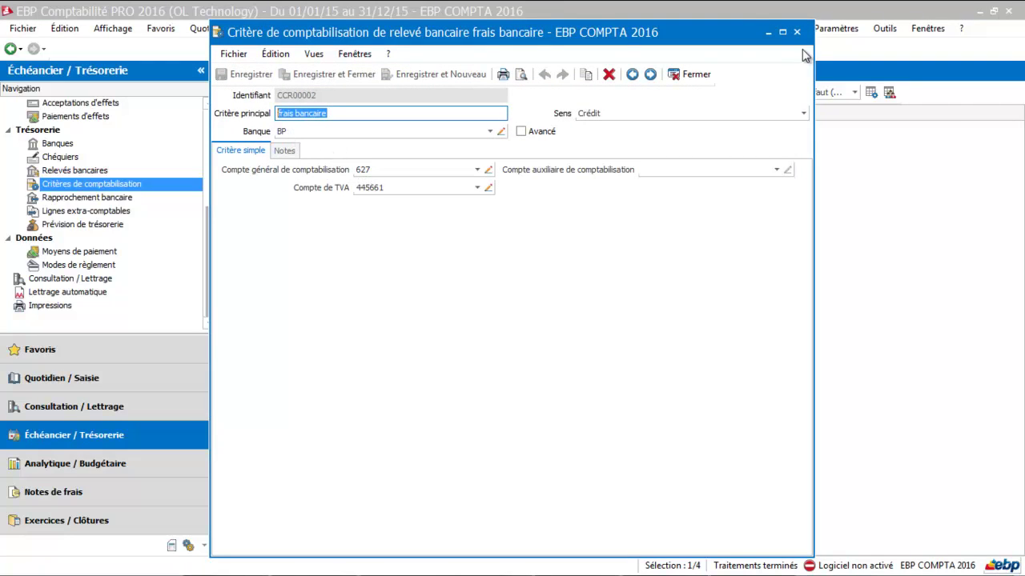
click(690, 74)
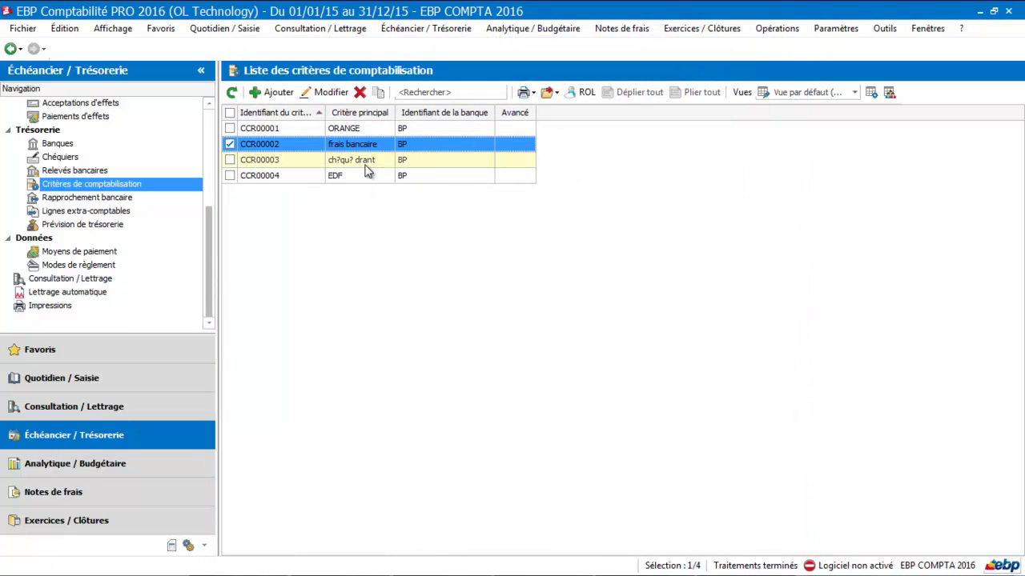
double_click(364, 165)
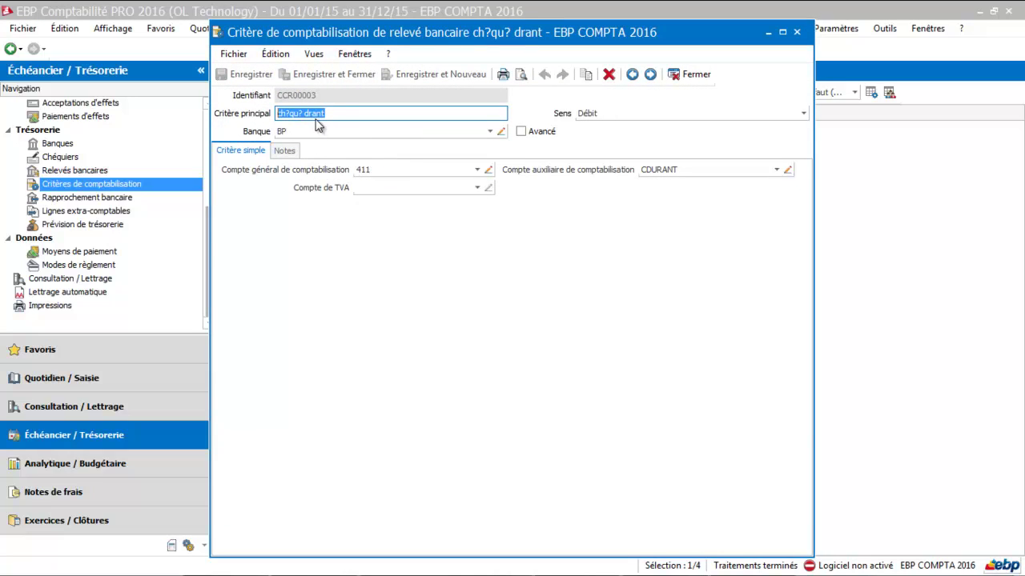
Consult the full-screen help page on accounting criteria, reading the main criterion and wildcard rules, and close it
key(F1)
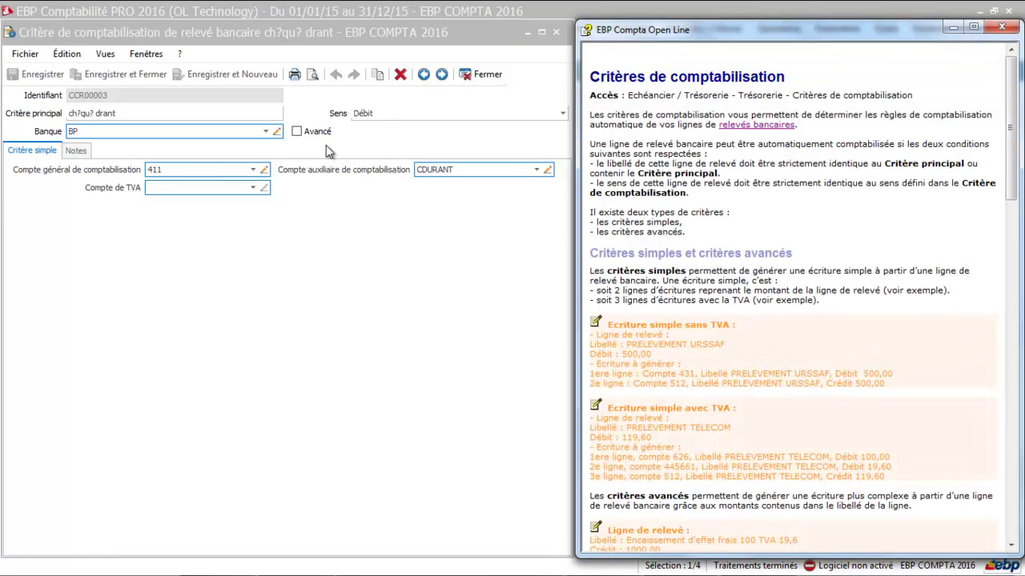
click(975, 30)
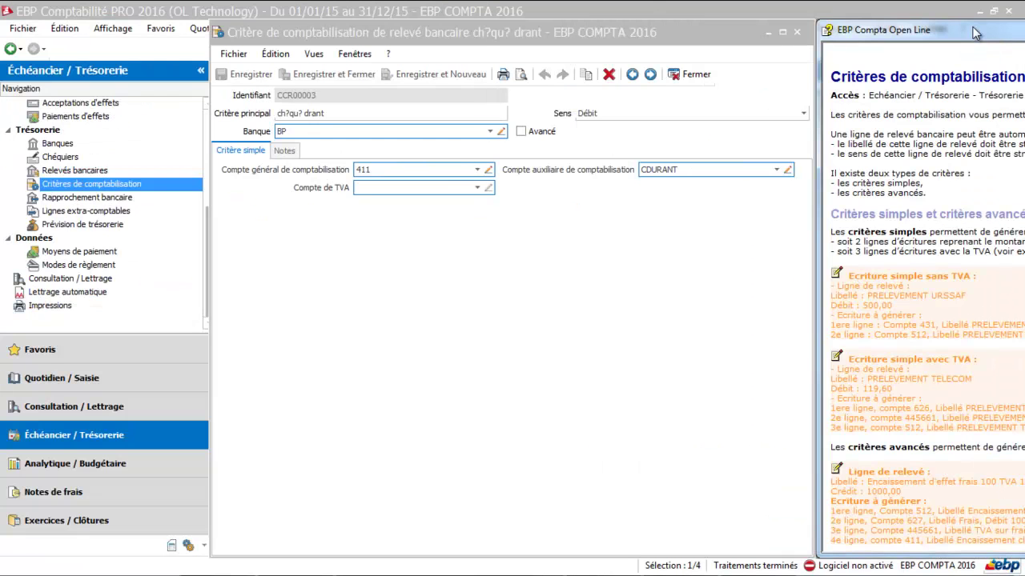
drag(957, 40, 520, 0)
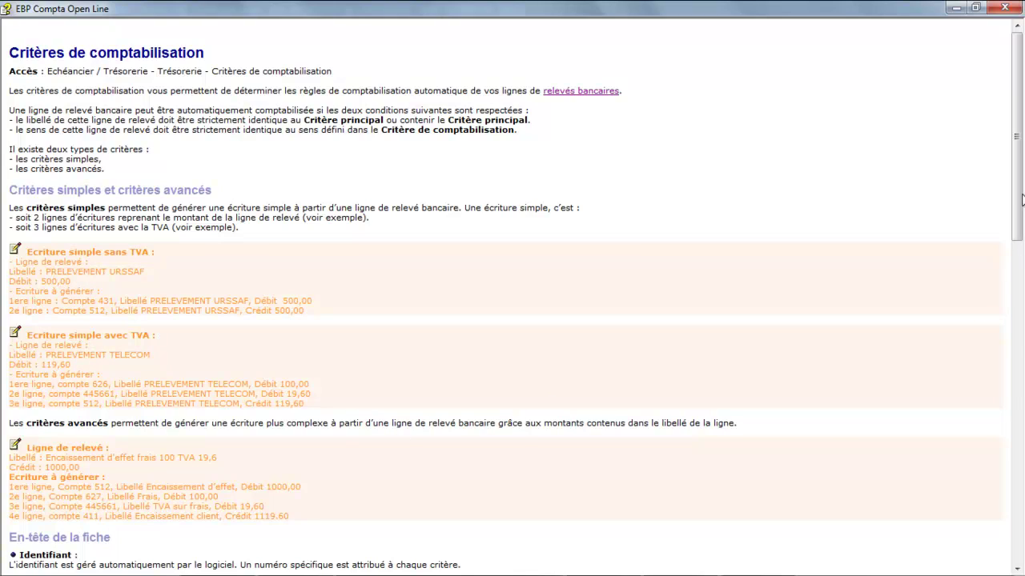
drag(1019, 200, 1013, 384)
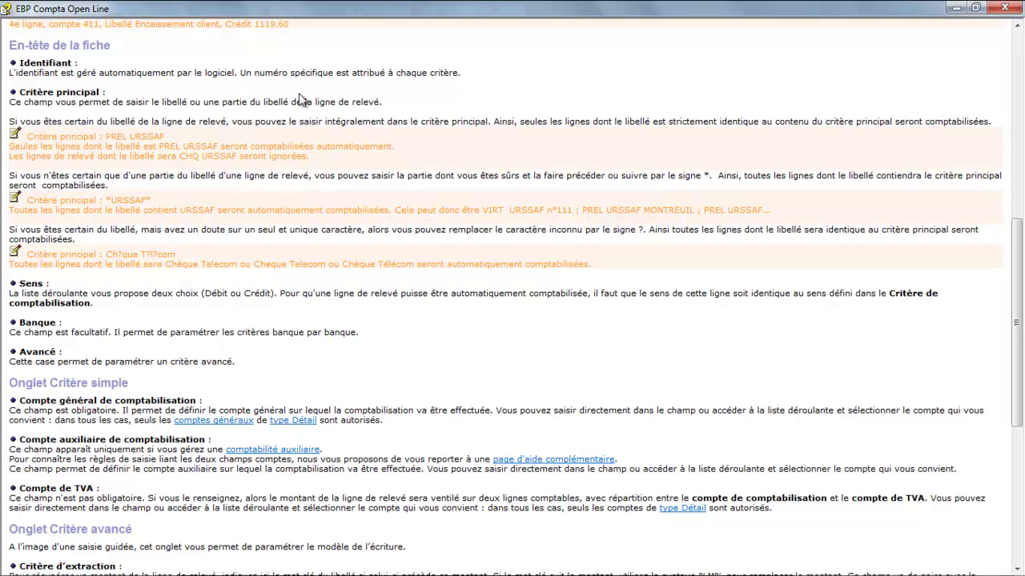
click(1005, 10)
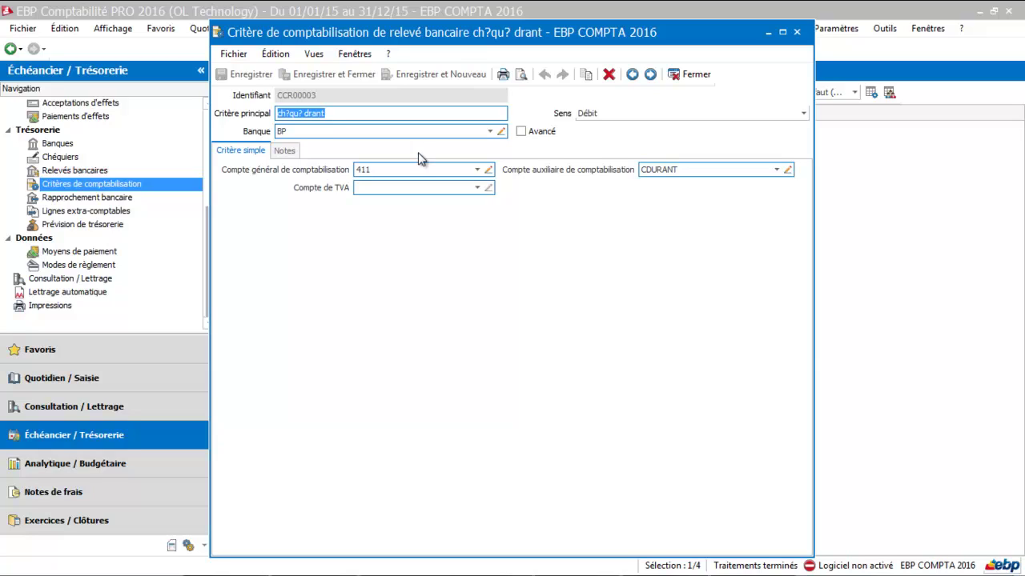
Close the cheque criterion and review the direction, bank and accounts of the EDF criterion
click(694, 75)
click(368, 175)
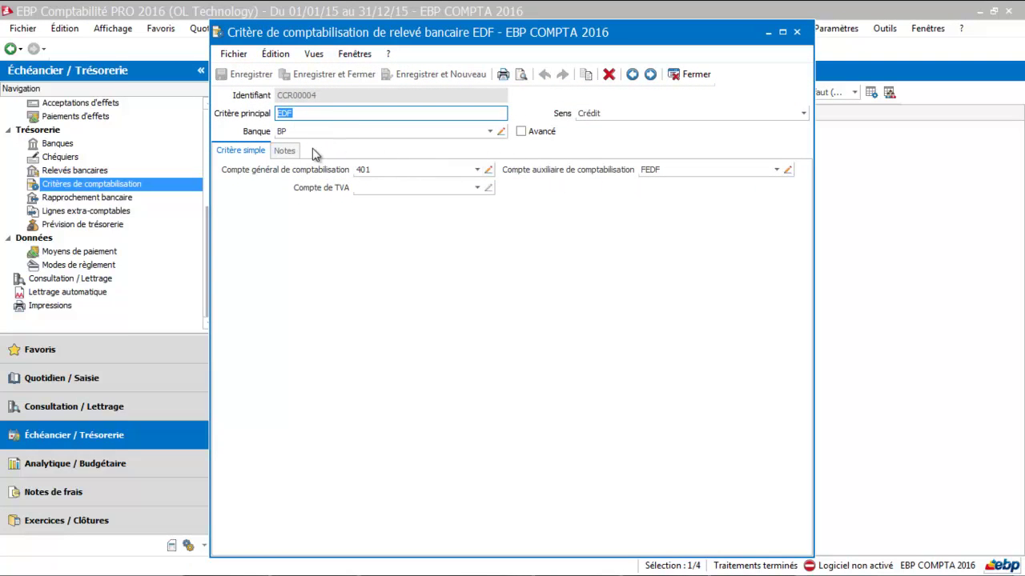
click(687, 76)
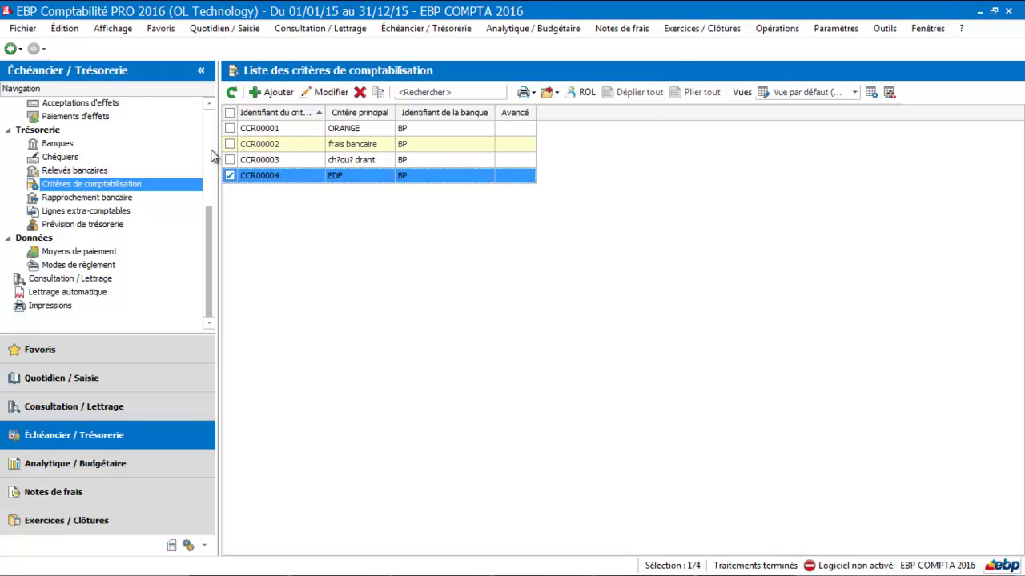
Open bank statement BP00001 from the list of bank statements (Relevés bancaires)
click(96, 170)
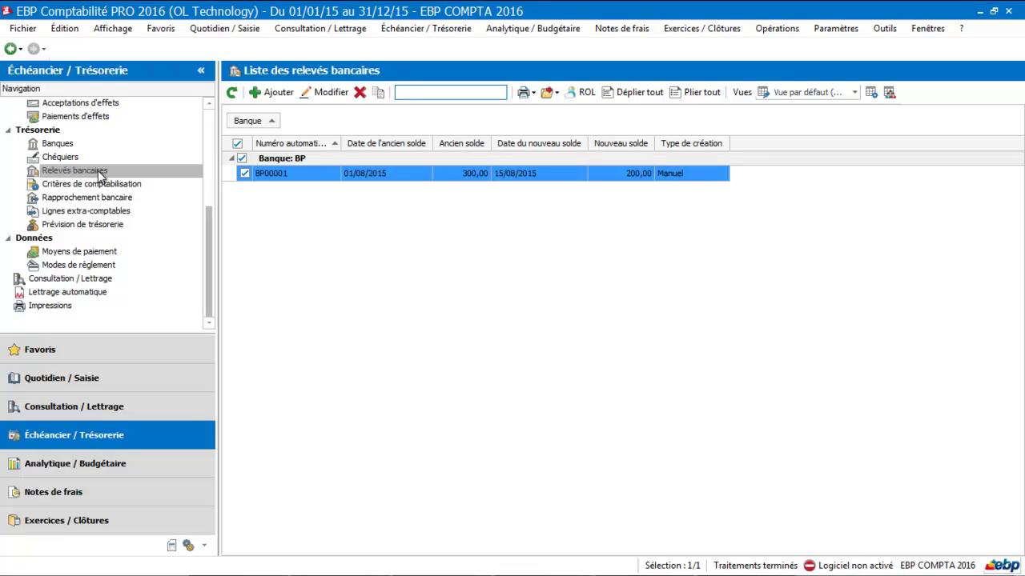
click(97, 170)
click(267, 181)
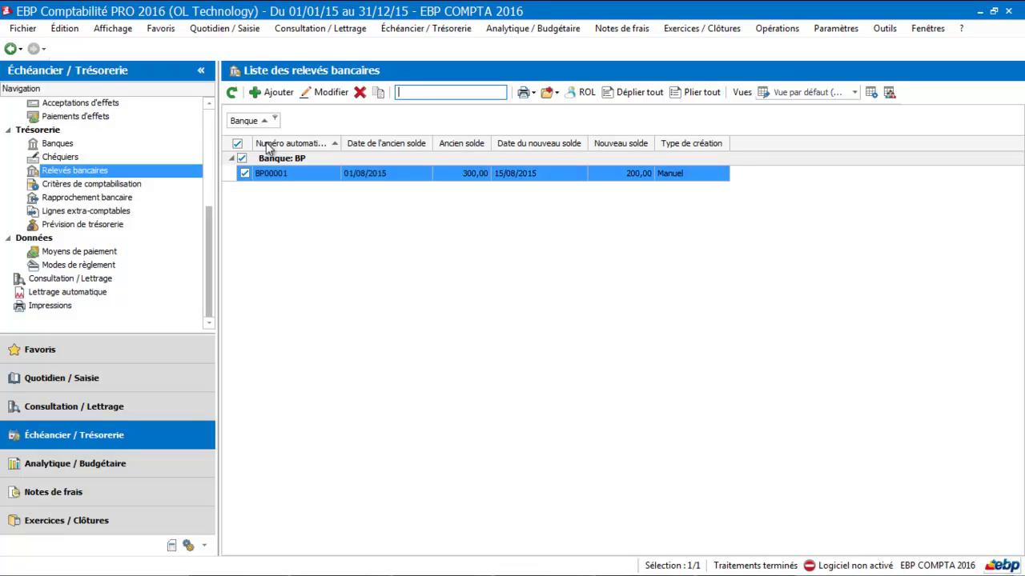
double_click(324, 170)
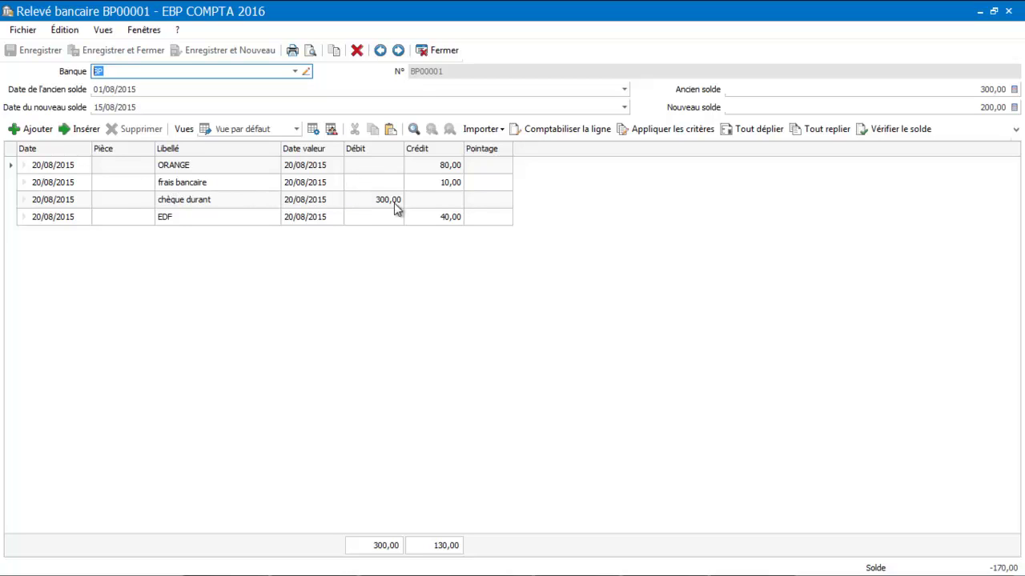
Apply the accounting criteria to statement BP00001, save it, confirm the automatic posting and close the statement
click(695, 133)
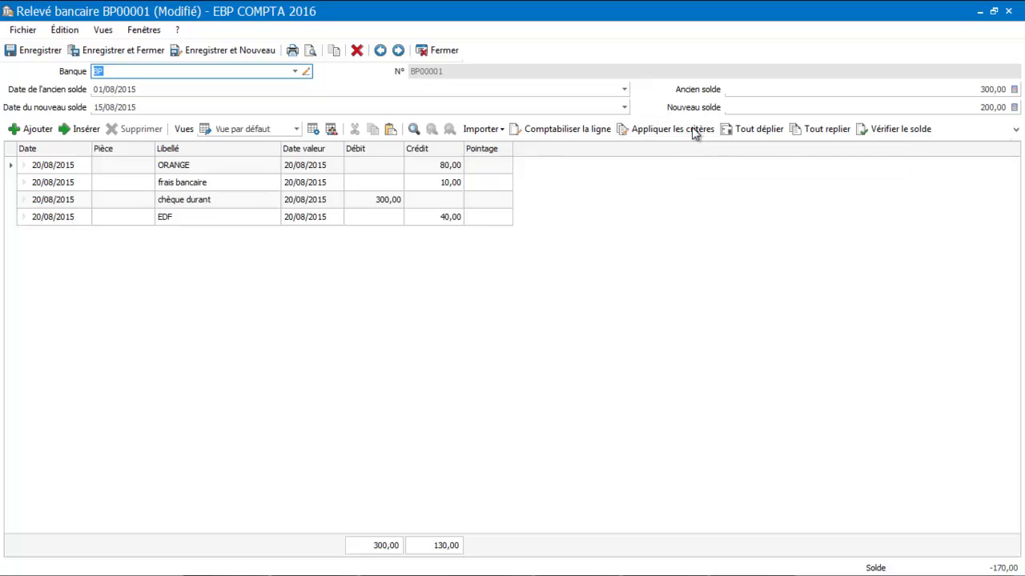
click(695, 133)
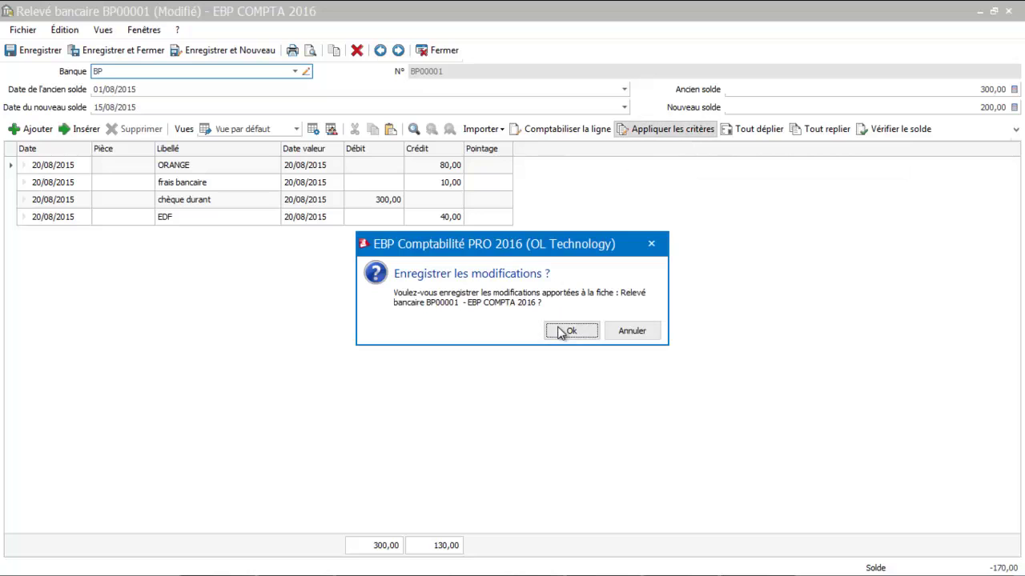
click(560, 333)
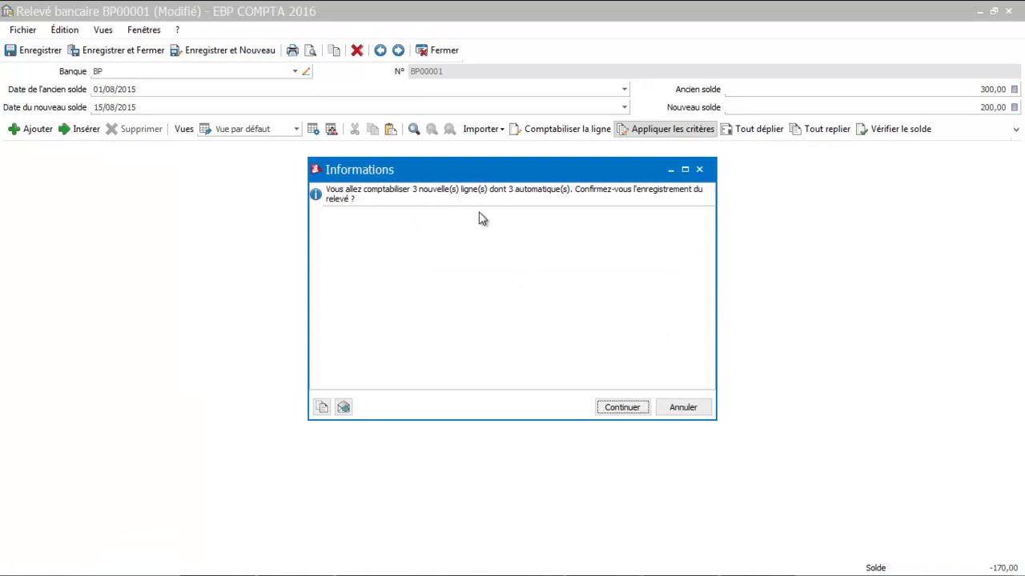
click(619, 411)
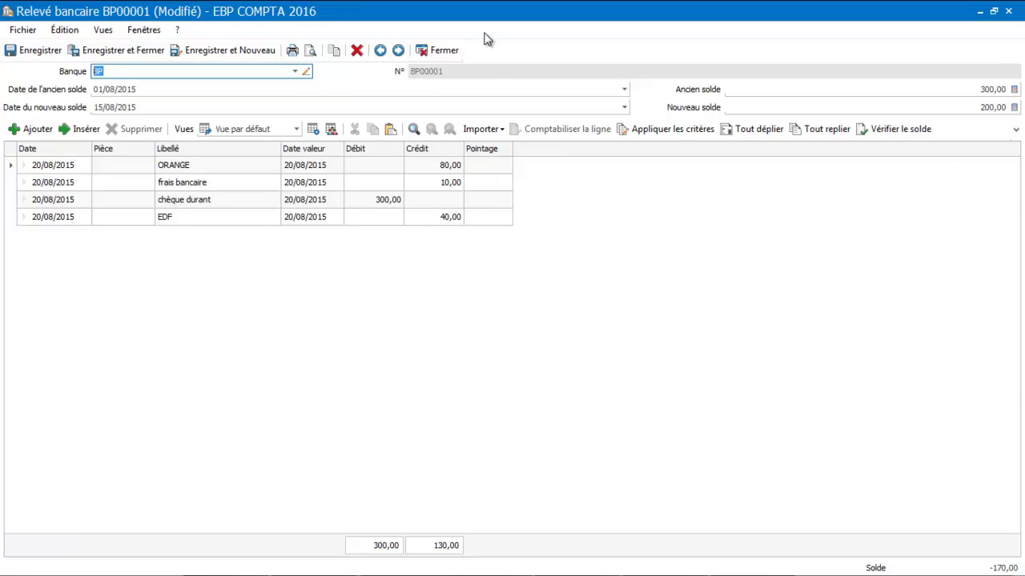
click(445, 53)
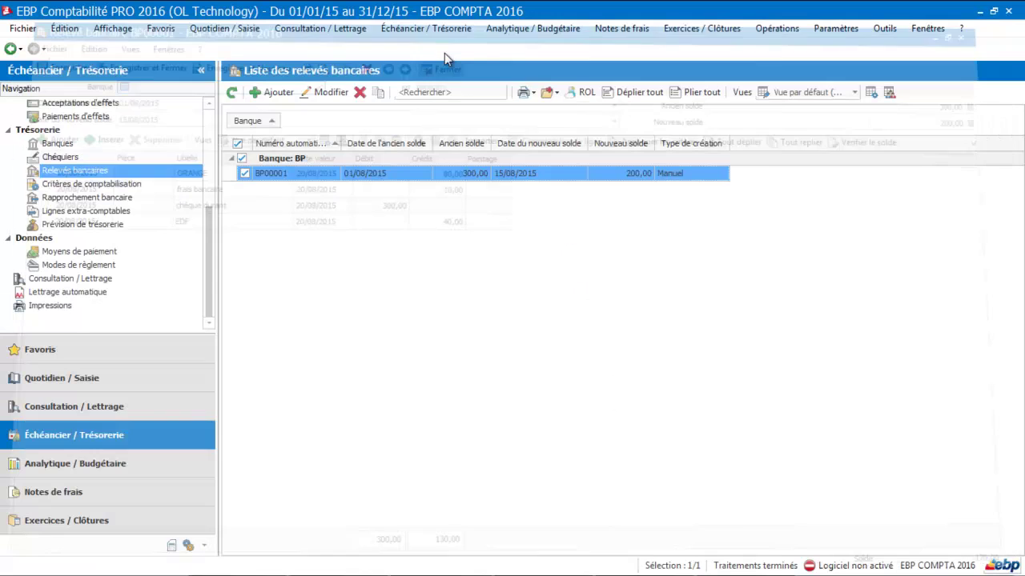
click(245, 173)
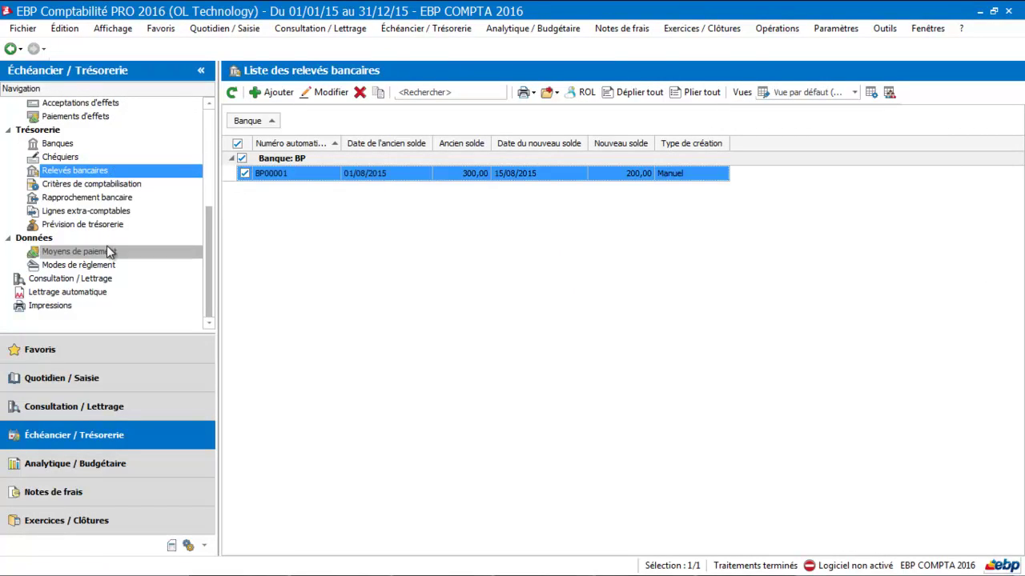
Review the entries posted in the BP journal for août 2015 and close the journal
click(96, 377)
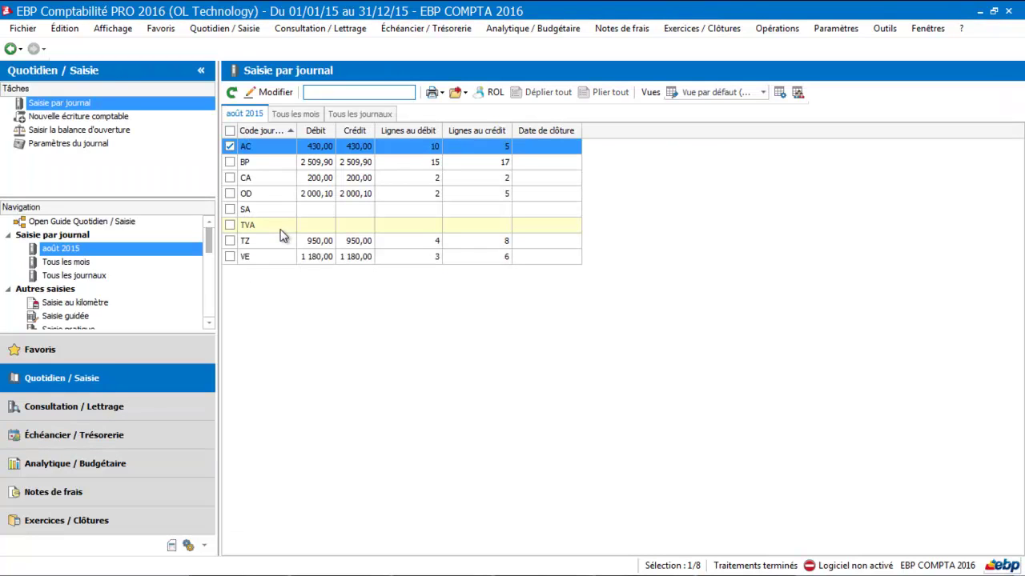
click(298, 167)
double_click(297, 162)
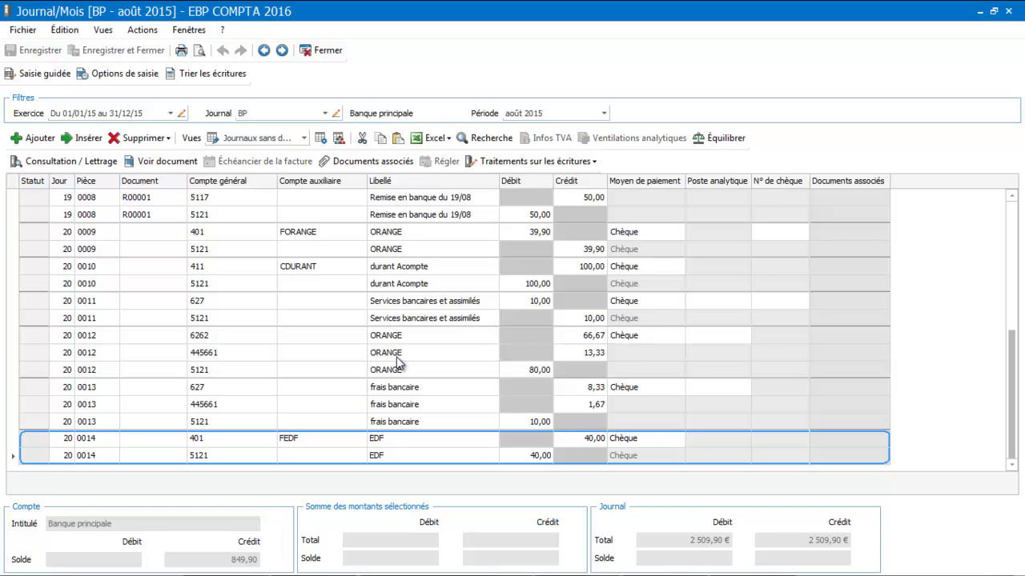
click(327, 51)
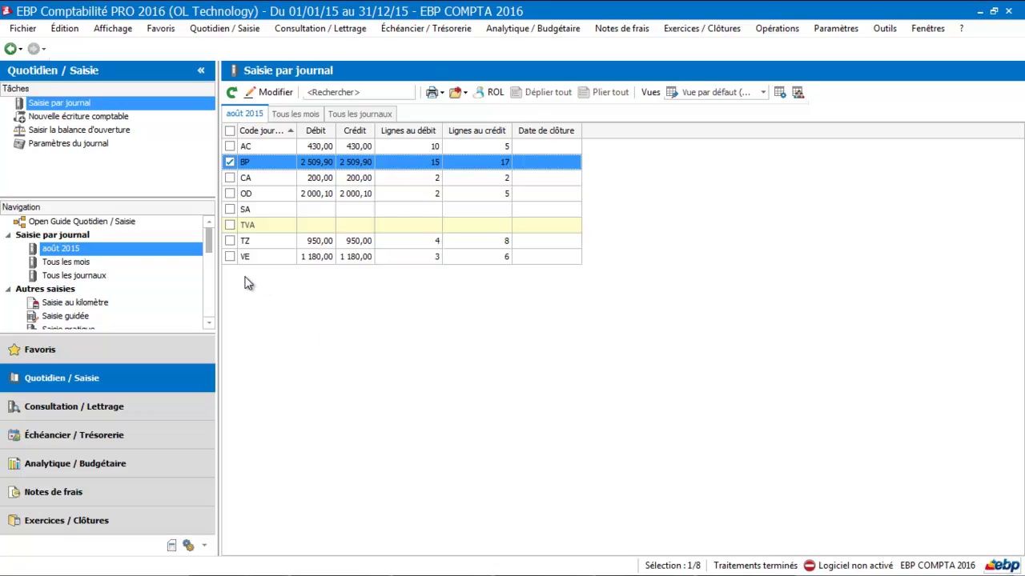
Add a new bank statement from the list of bank statements (Relevés bancaires) and start a configurable import (Import paramétrable) into it
drag(208, 248, 207, 282)
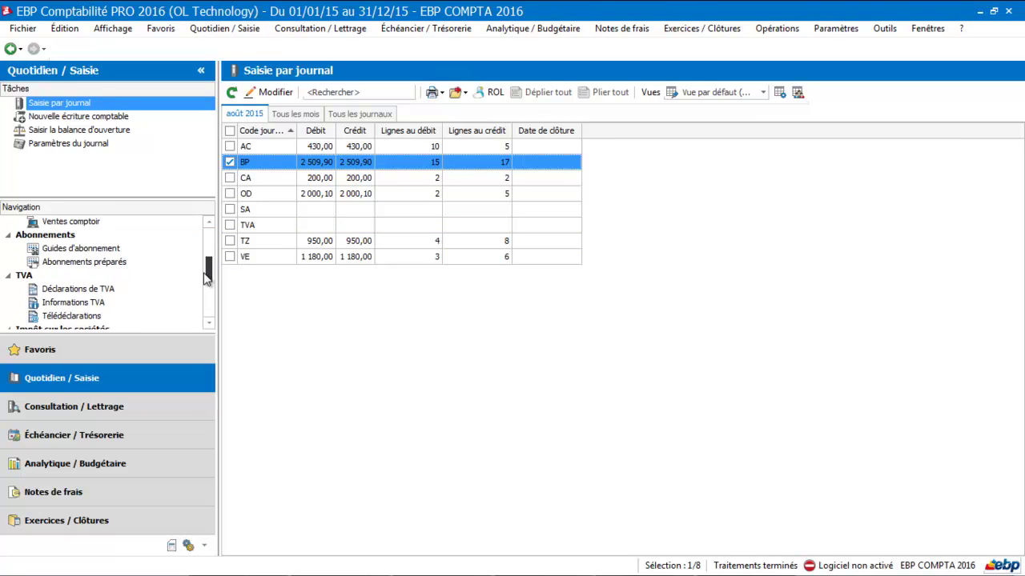
click(128, 440)
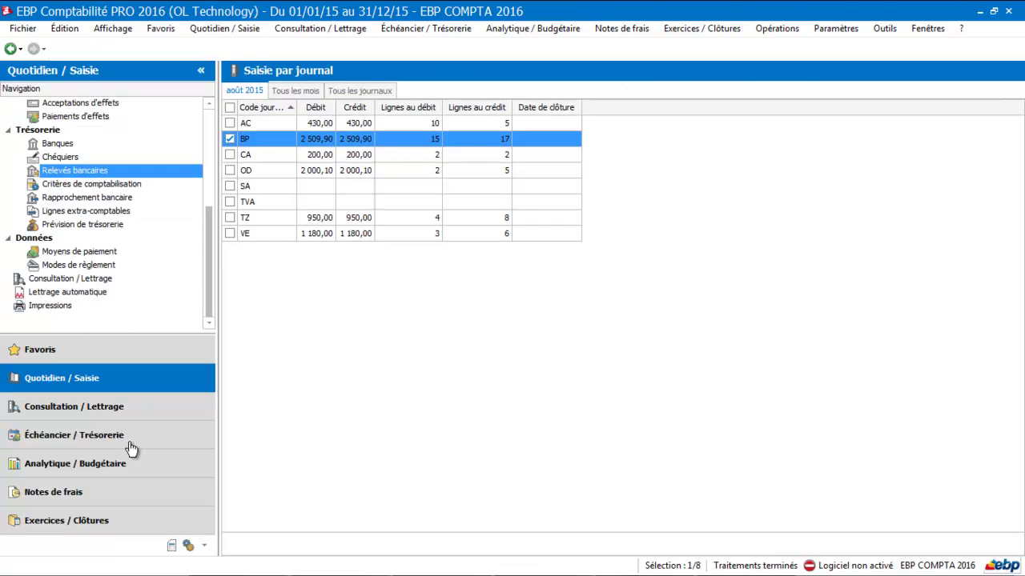
click(106, 172)
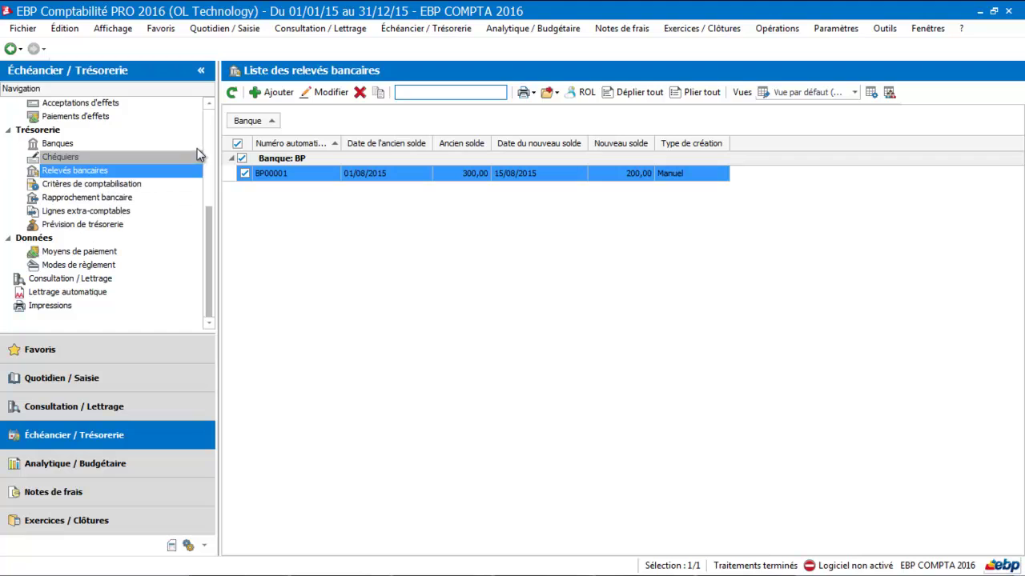
click(277, 93)
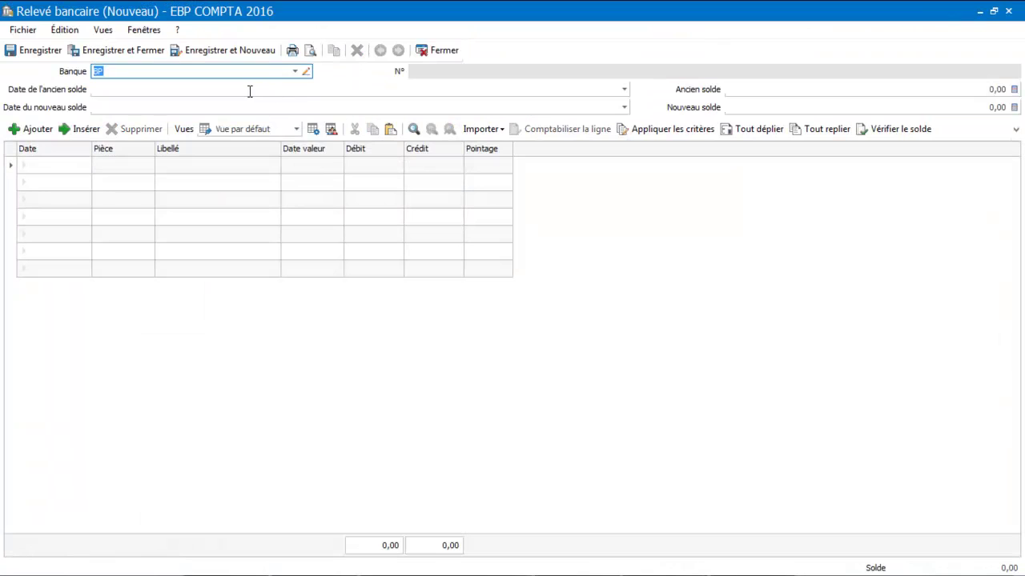
click(493, 132)
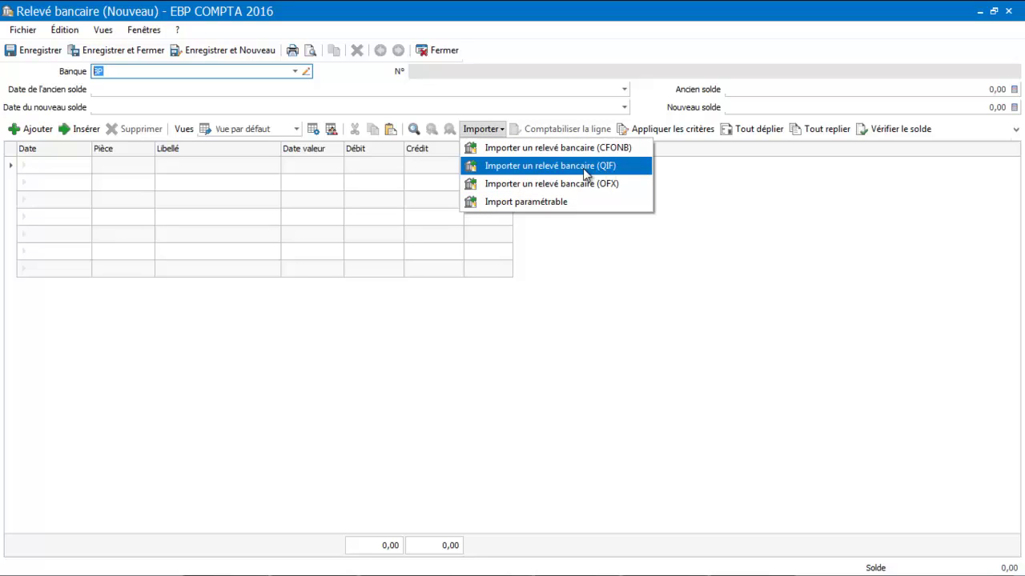
click(539, 204)
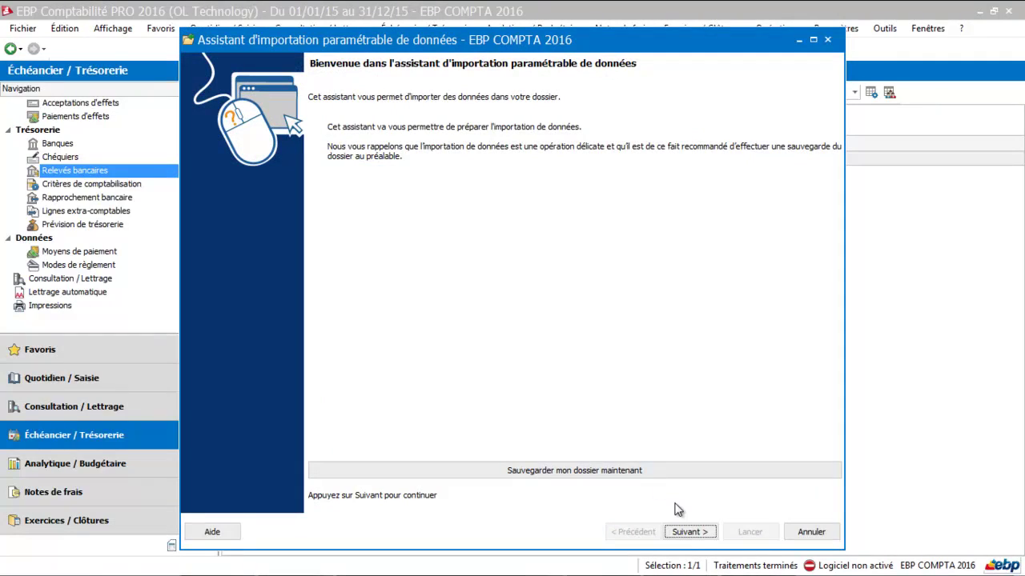
Choose Relevé bancaire as the data to import and the desktop file import banque.csv as source, accepting delimited fields, header row and tab separator
click(683, 534)
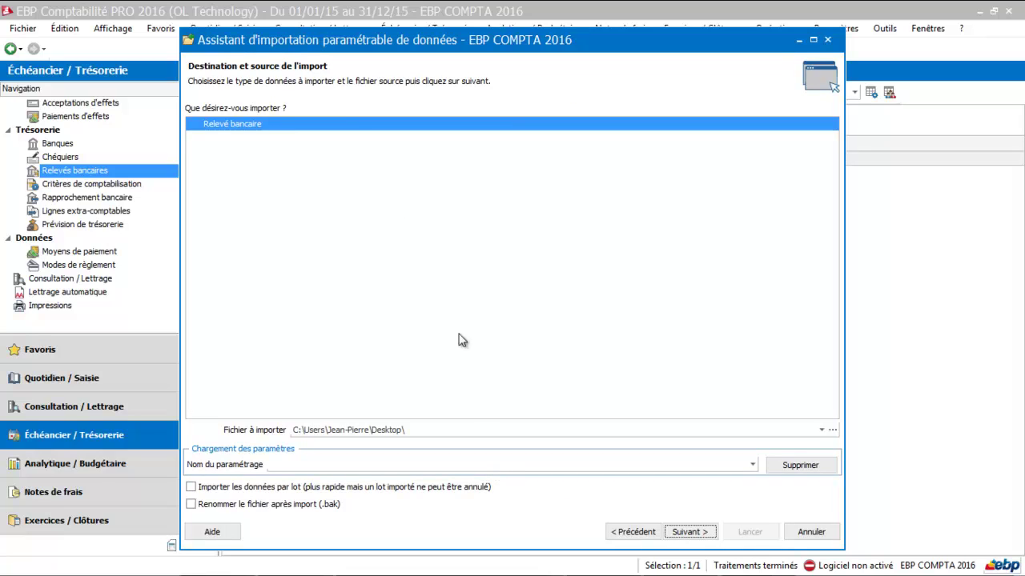
click(283, 126)
click(837, 431)
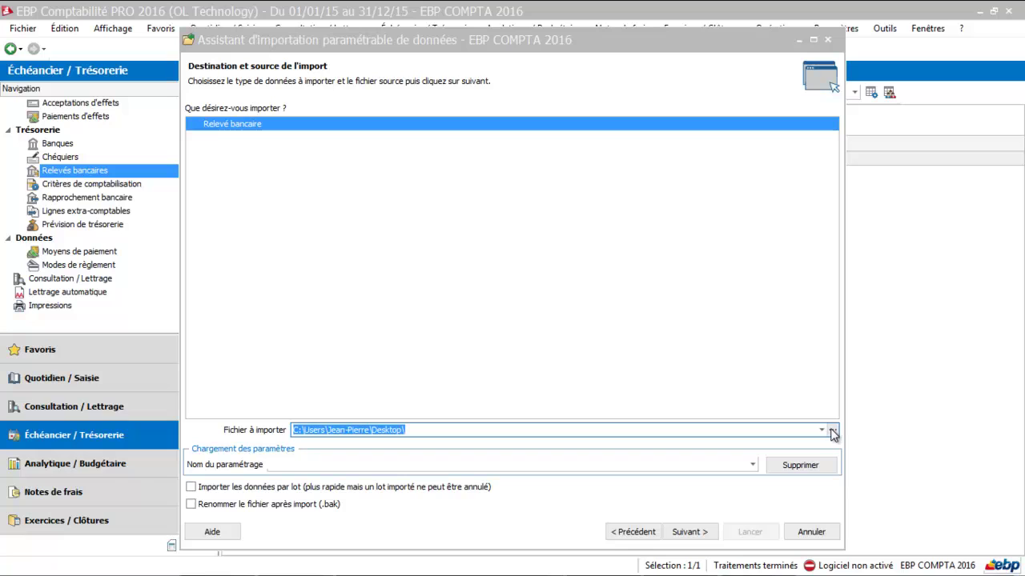
click(834, 433)
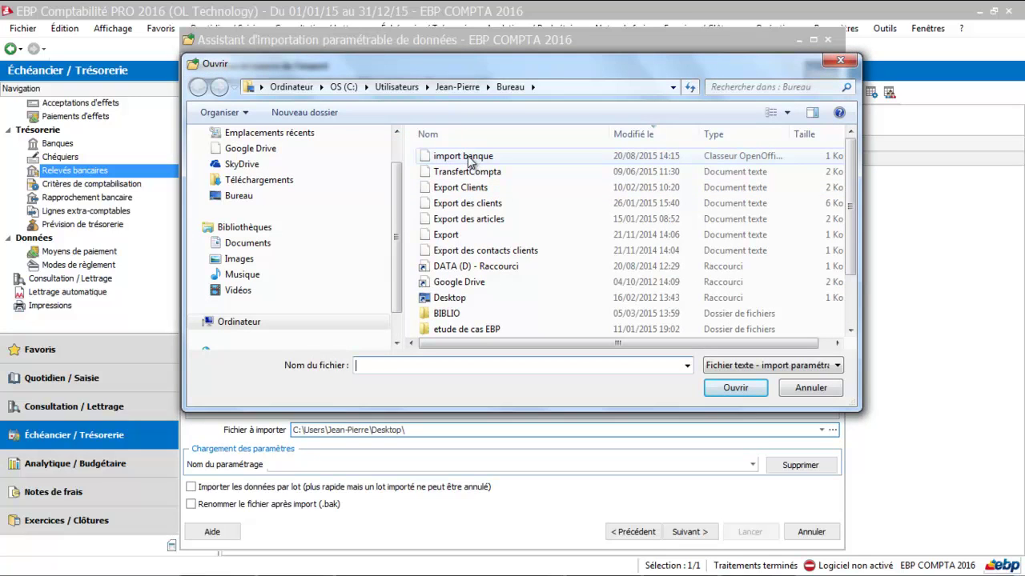
click(469, 159)
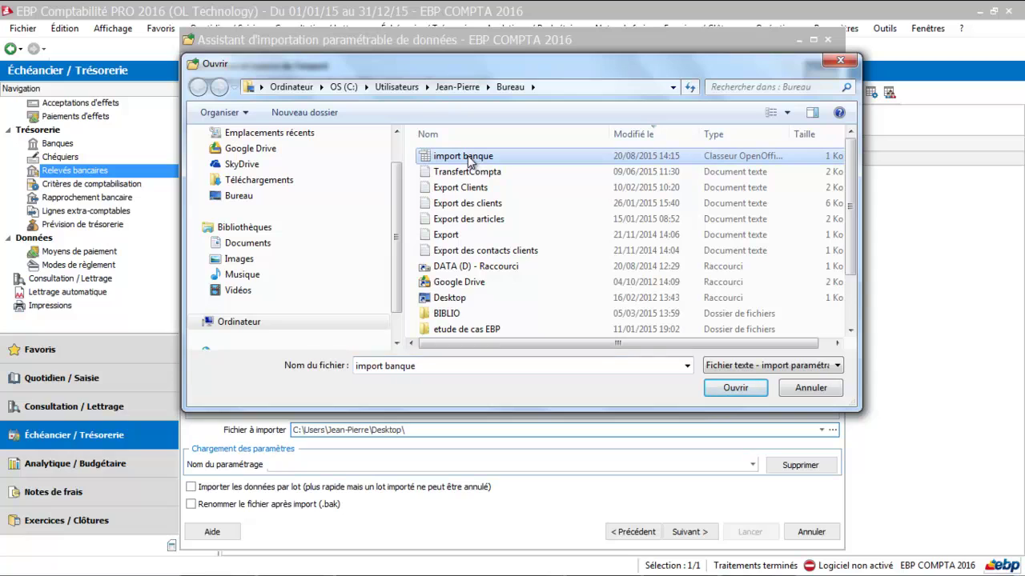
click(733, 388)
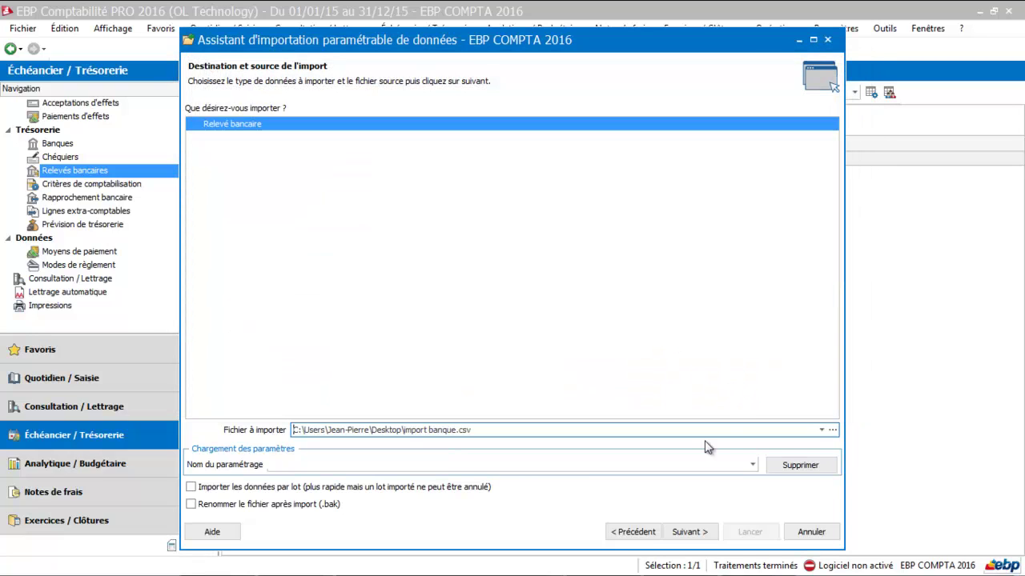
click(686, 542)
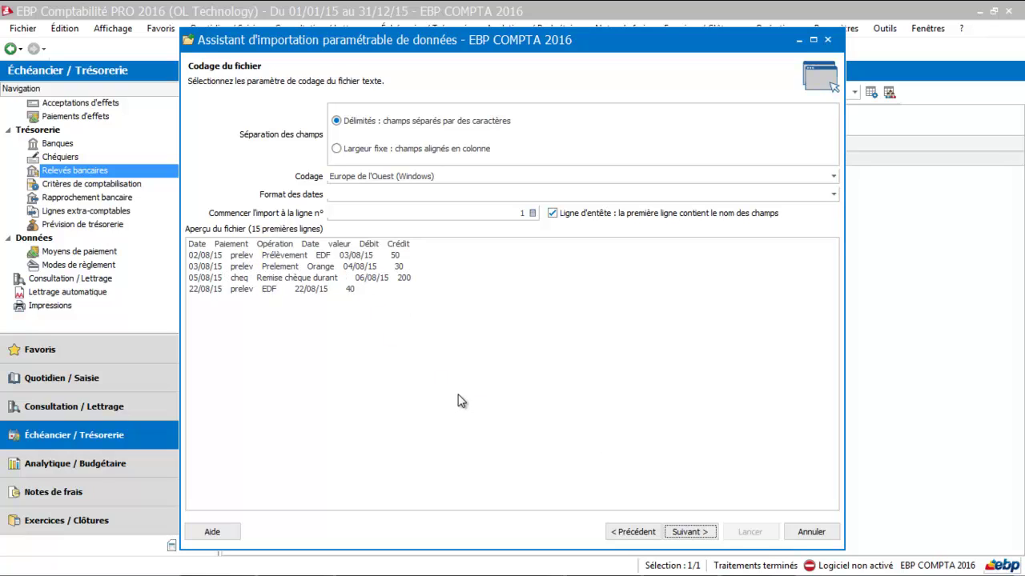
click(701, 533)
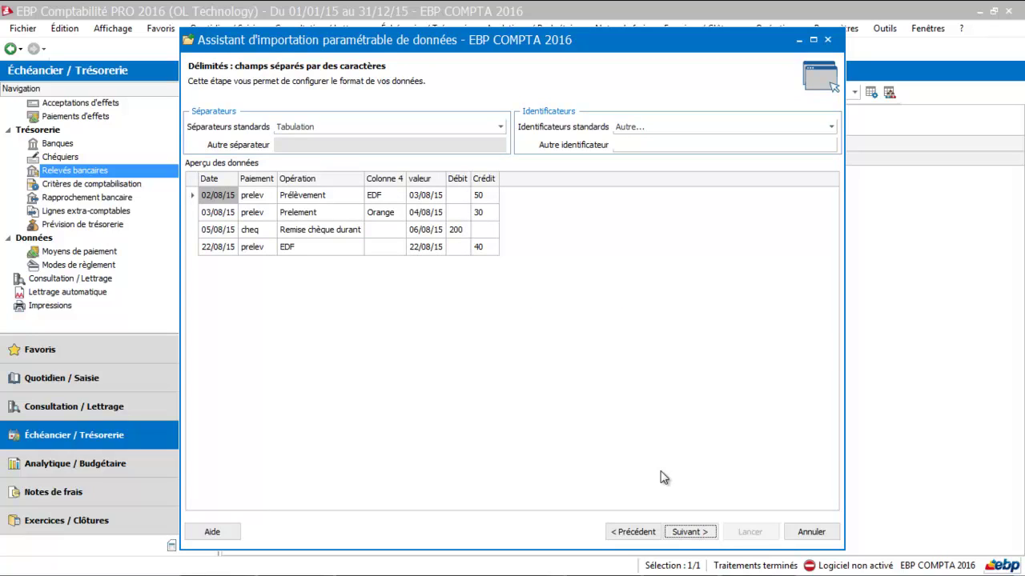
click(694, 537)
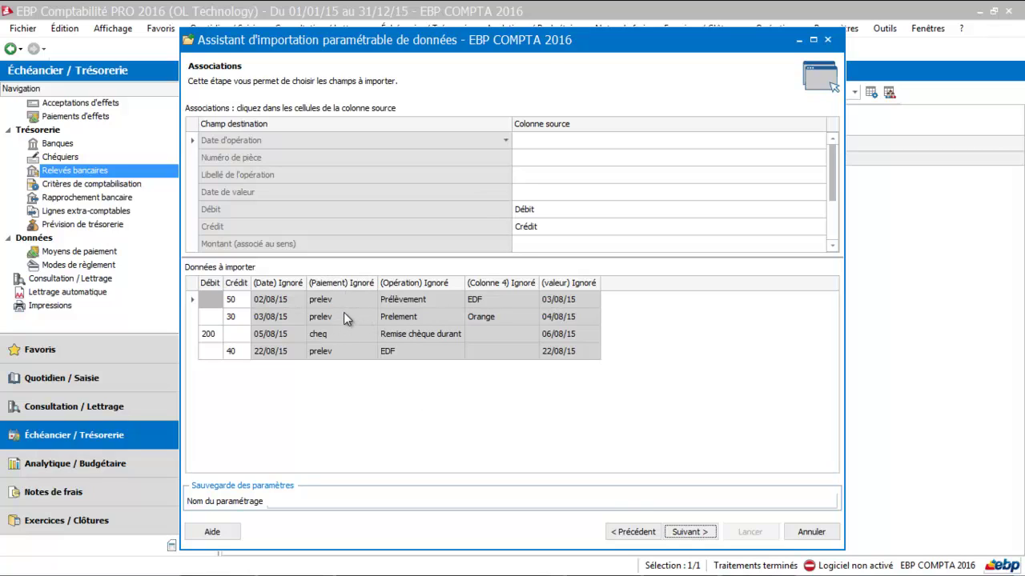
Associate Date d'opération with the Date column, Libellé de l'opération with Opération, and Date de valeur with Date
click(585, 145)
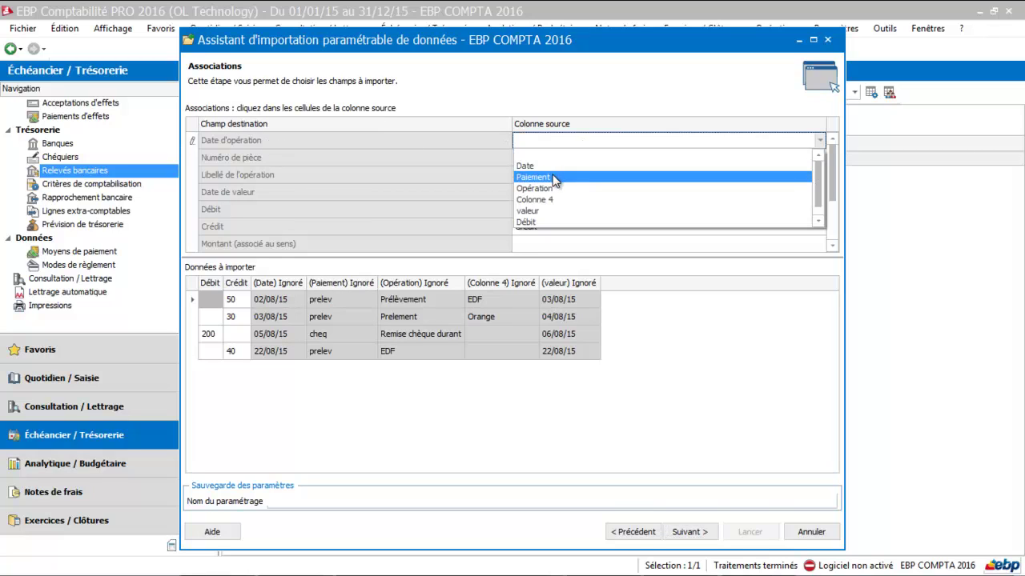
click(564, 167)
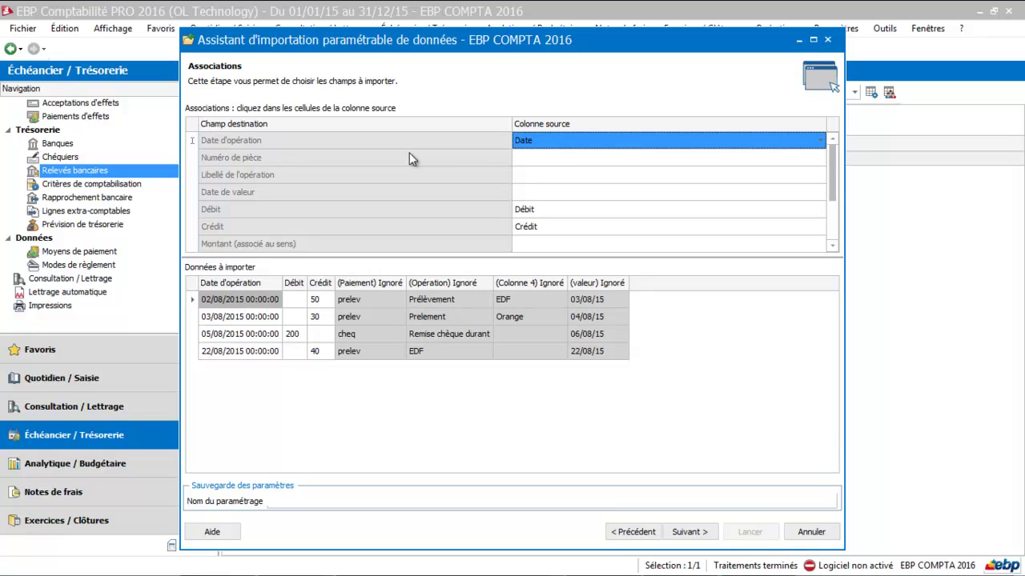
click(543, 176)
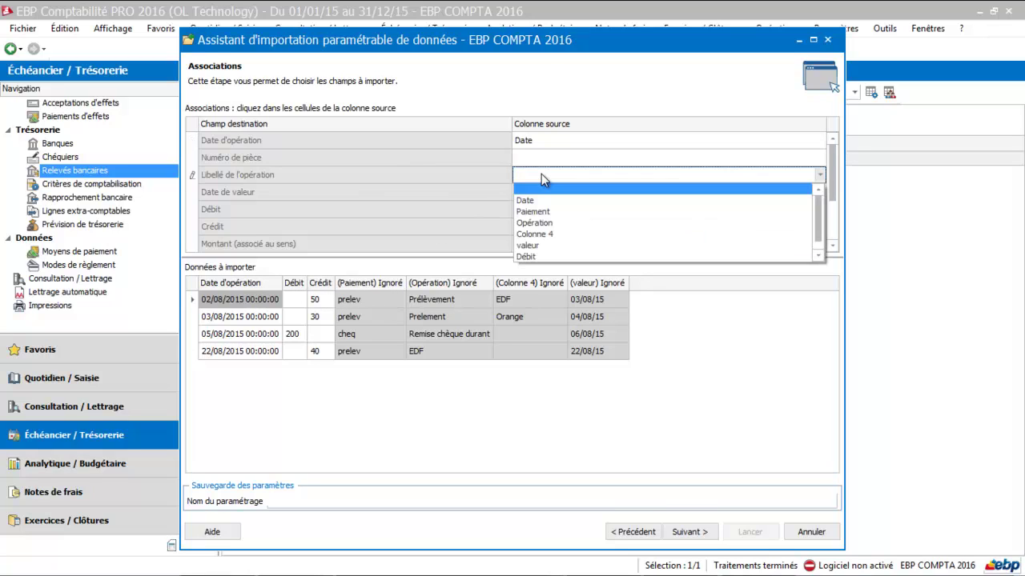
click(534, 224)
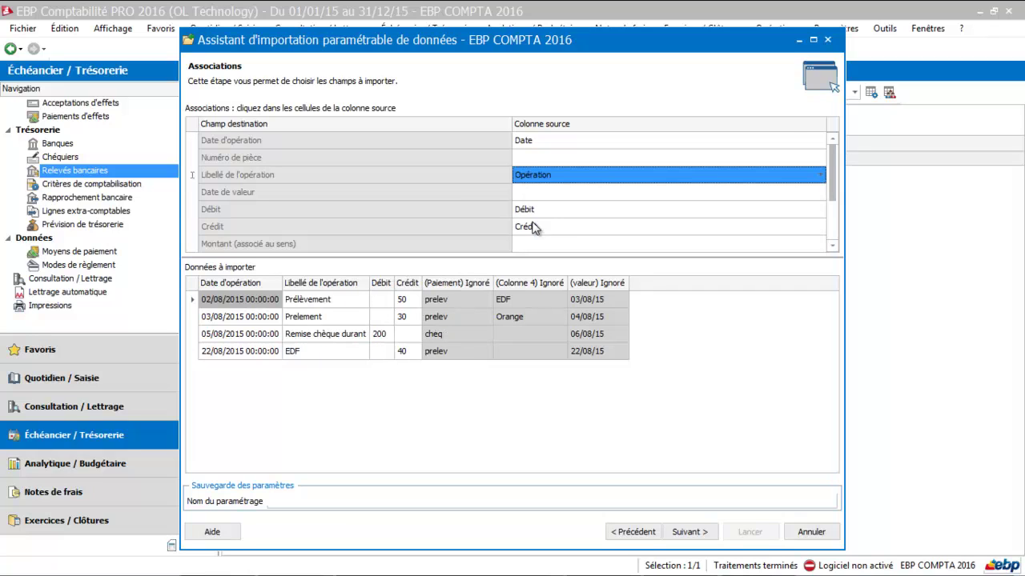
click(534, 196)
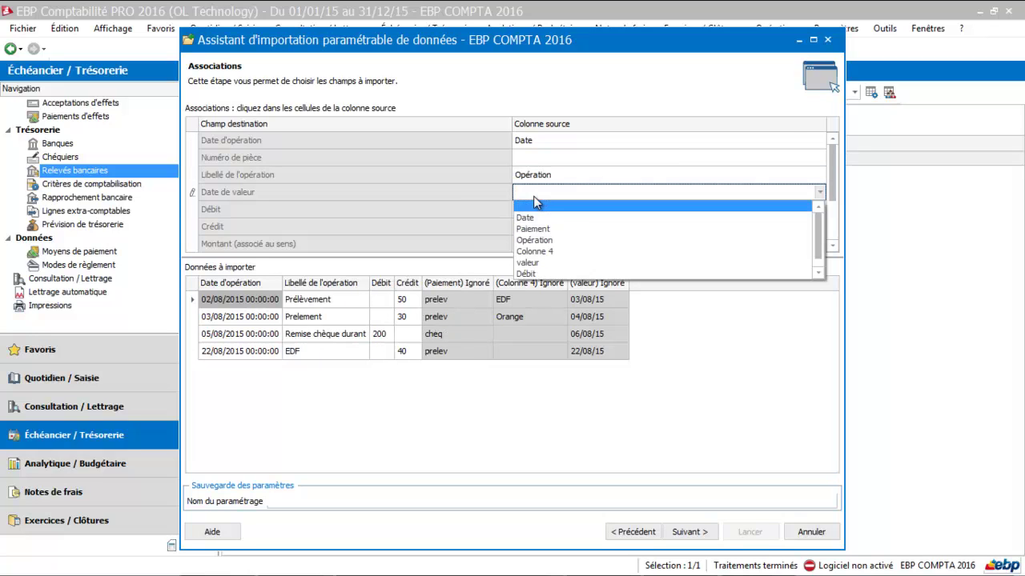
click(535, 217)
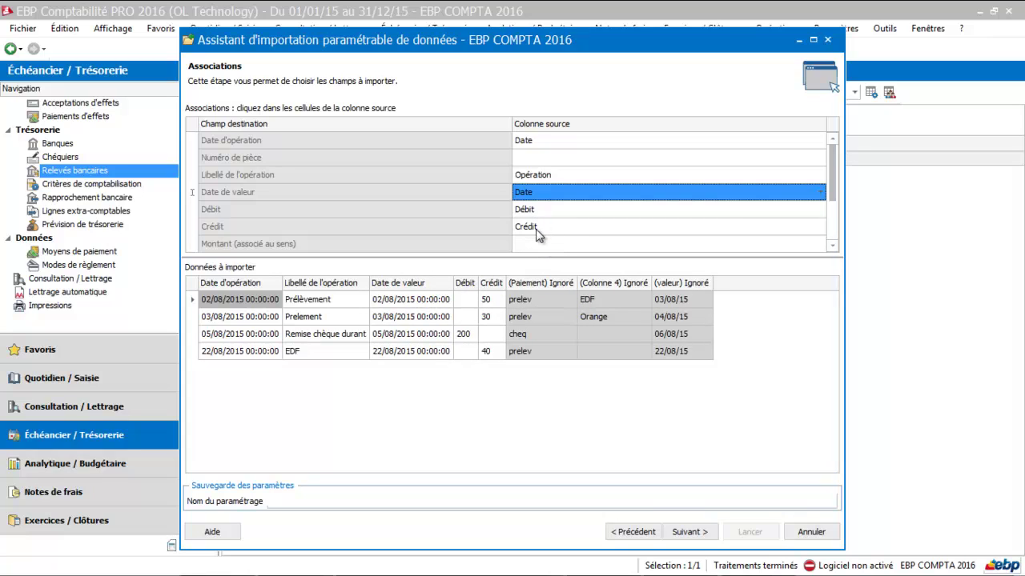
Run the bank statement import with the chosen associations and close the import assistant
click(690, 532)
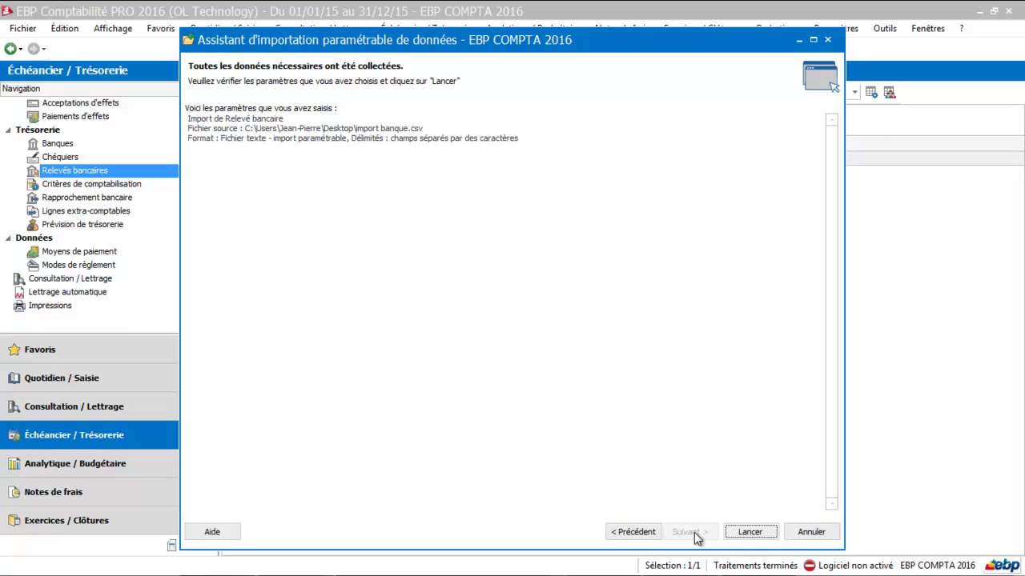
click(750, 533)
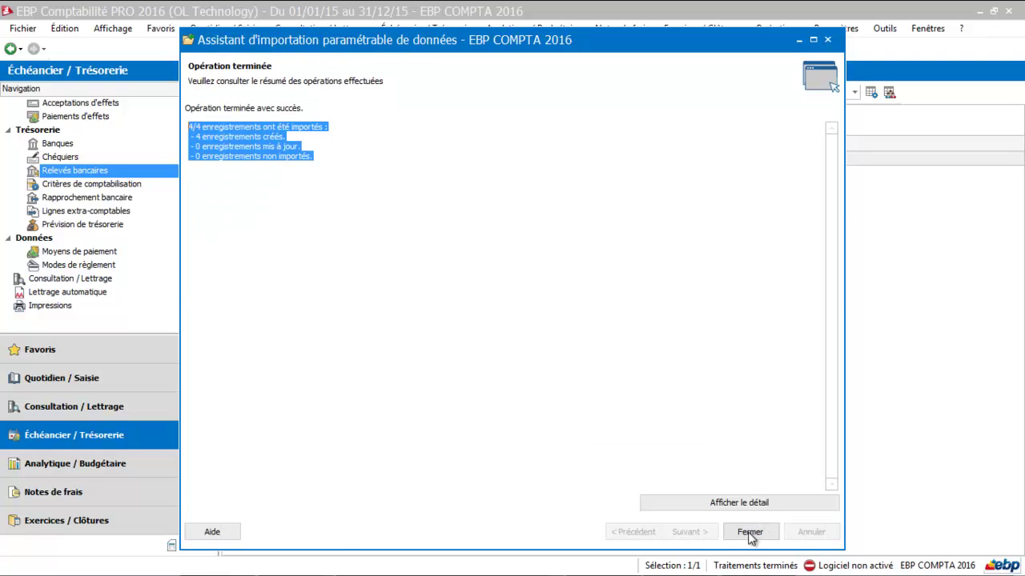
click(749, 533)
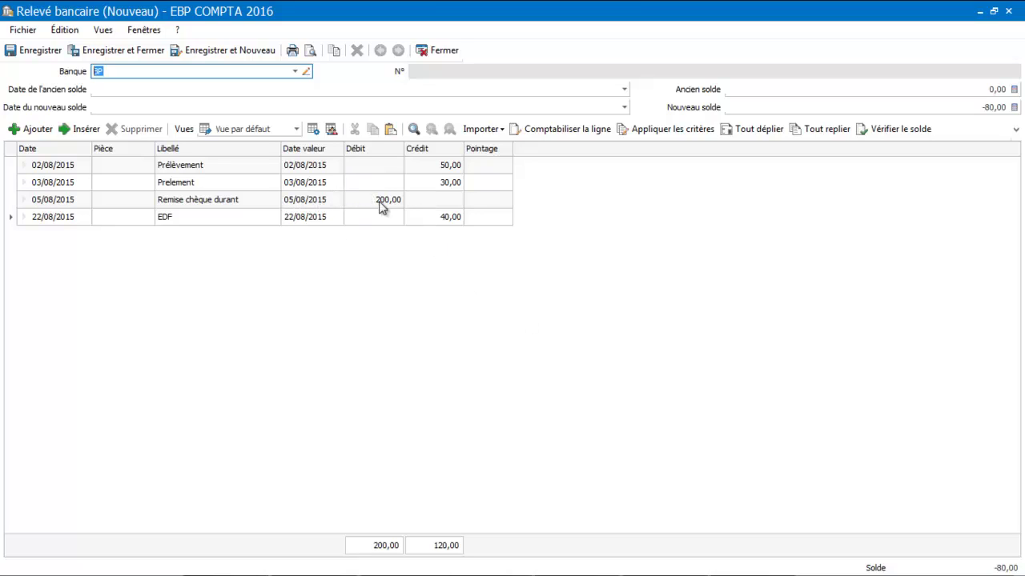
Apply the accounting criteria to the imported bank statement, save it and confirm the automatic posting
click(678, 129)
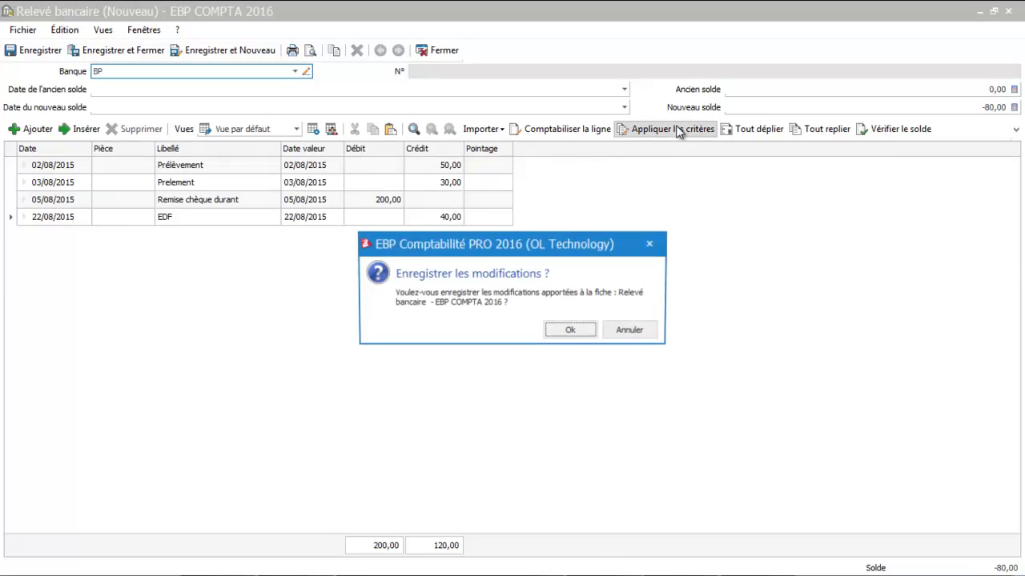
click(572, 330)
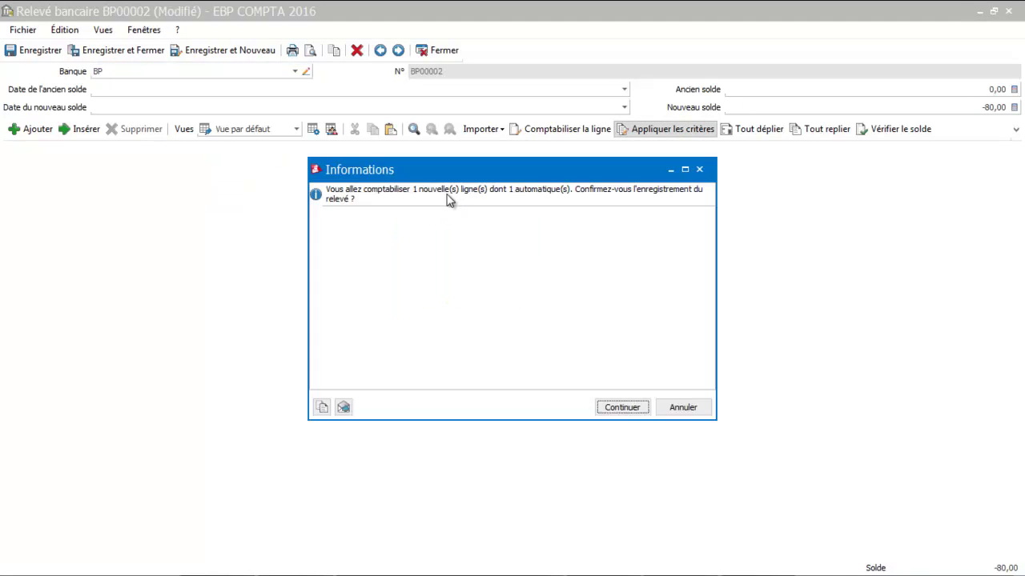
click(623, 408)
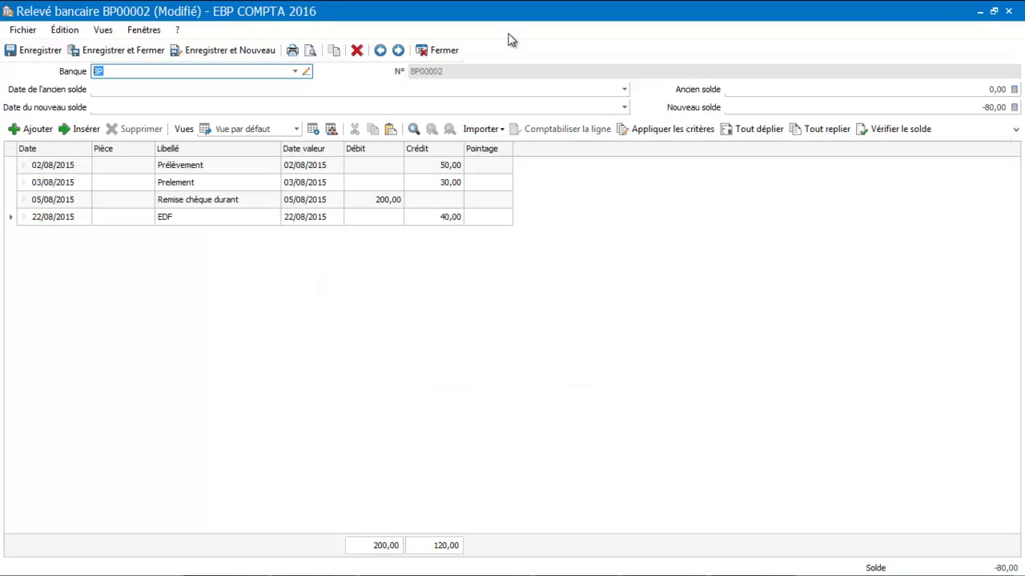
Close the bank statement, review the August 2015 entries of journal BP, and close the journal
click(441, 50)
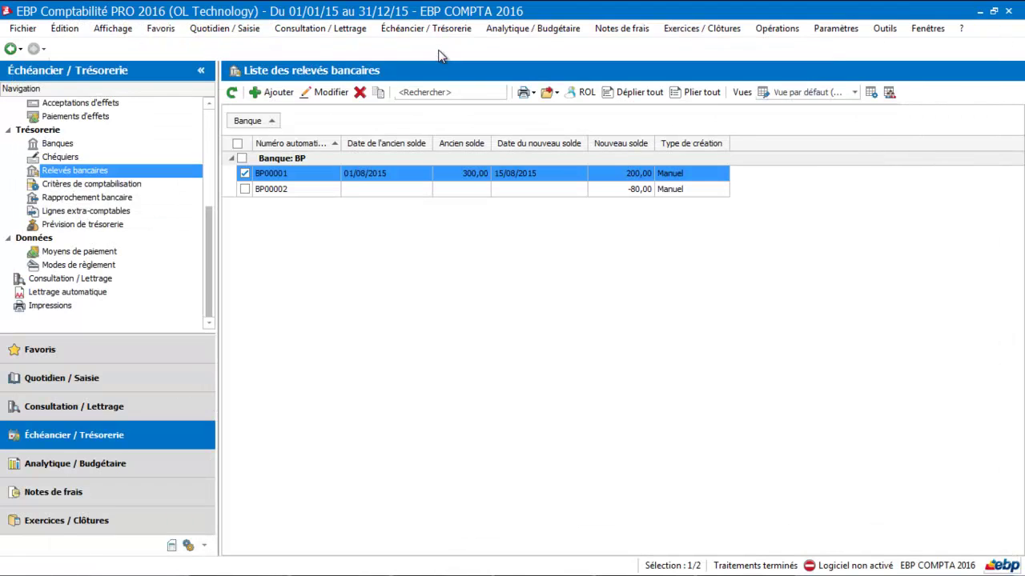
click(128, 378)
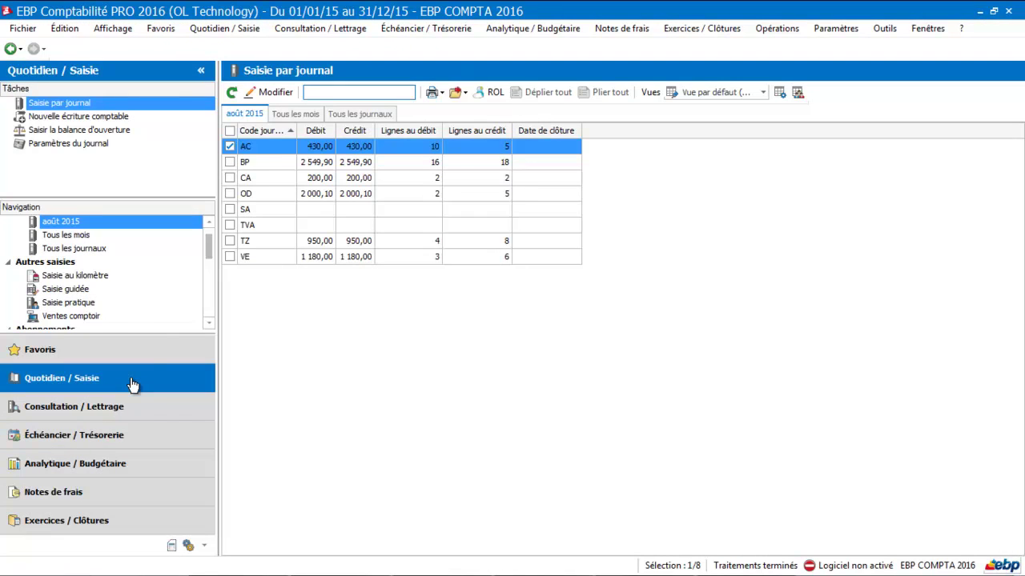
click(282, 165)
double_click(282, 163)
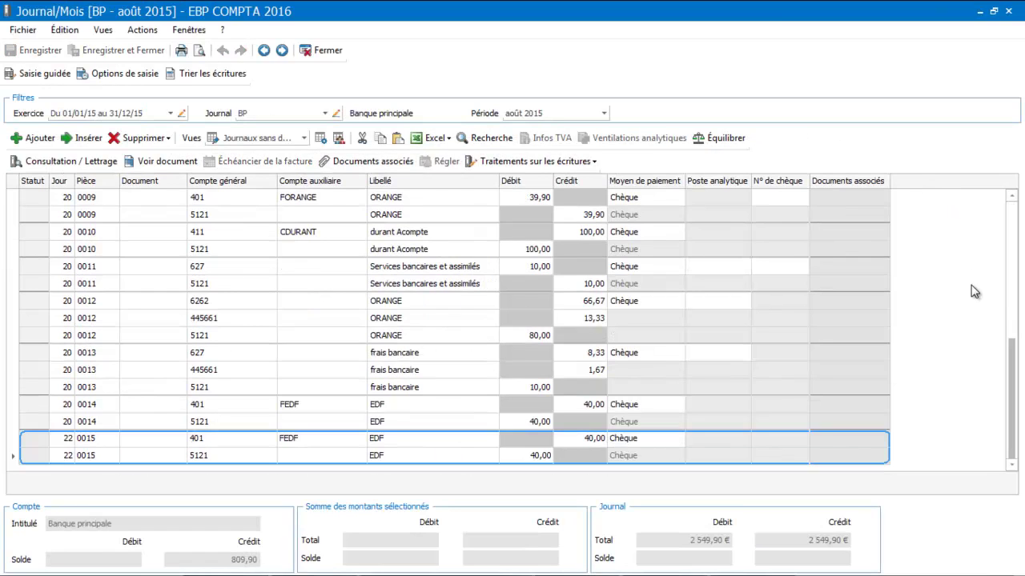
drag(1008, 375, 1020, 293)
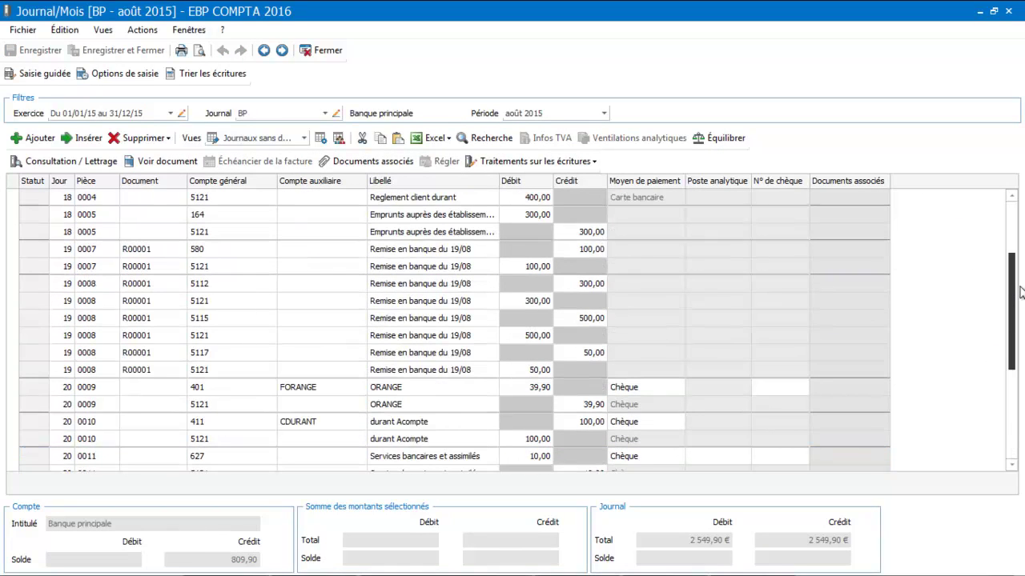
drag(1019, 292, 1020, 325)
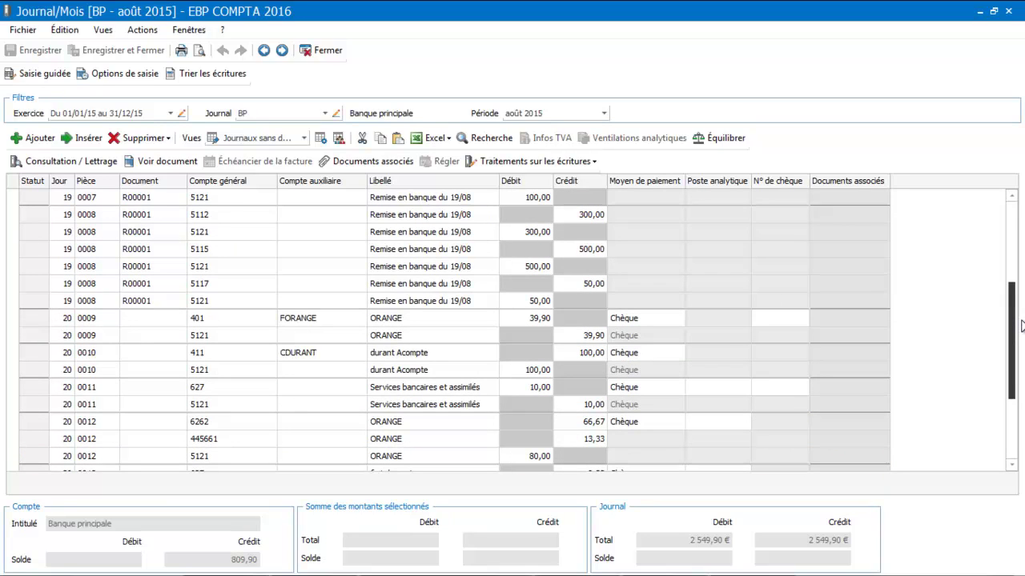
drag(1020, 324, 1020, 376)
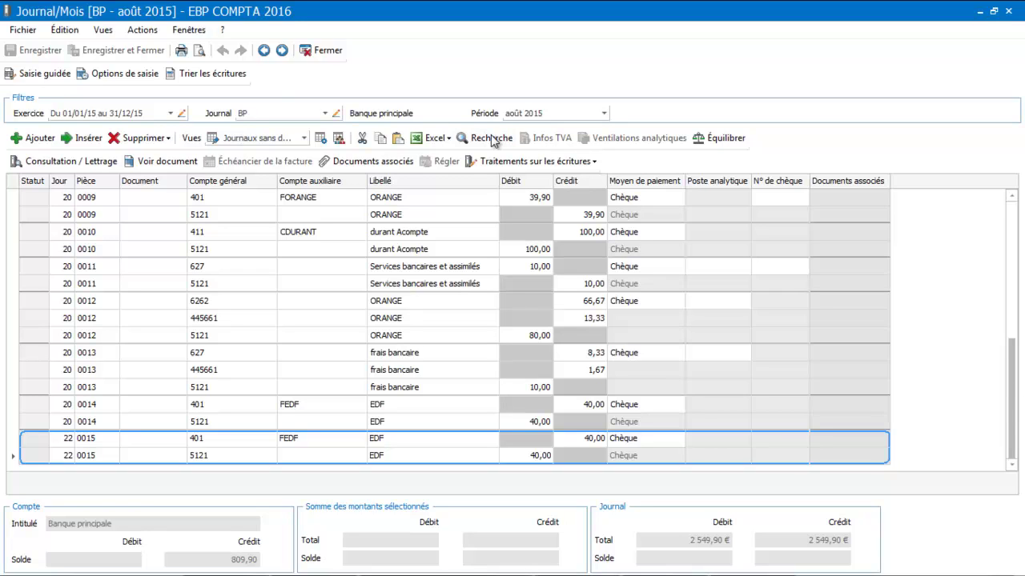
click(326, 50)
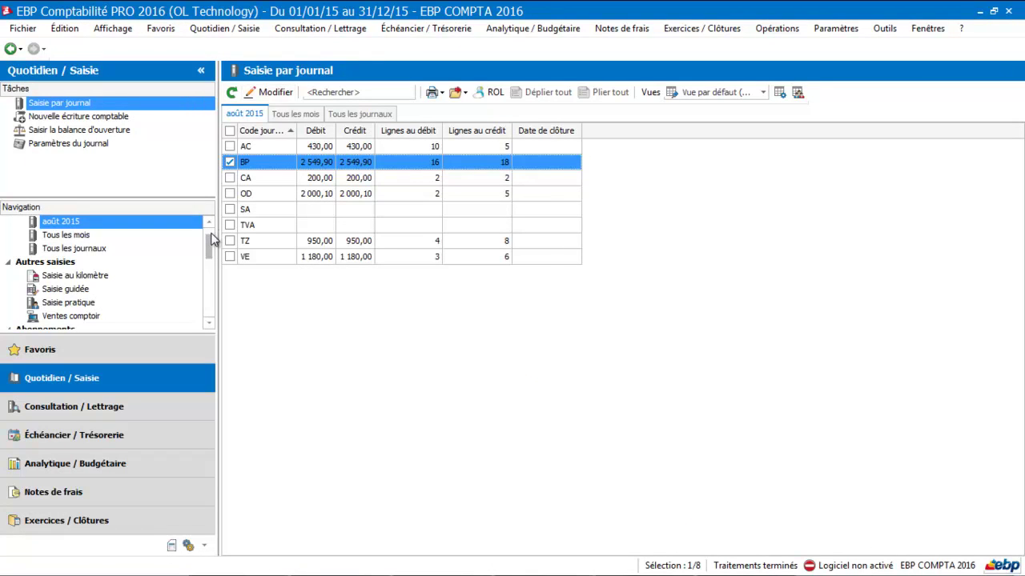
Create an automatic bank reconciliation for account 5121 dated 31/08/2015
click(124, 436)
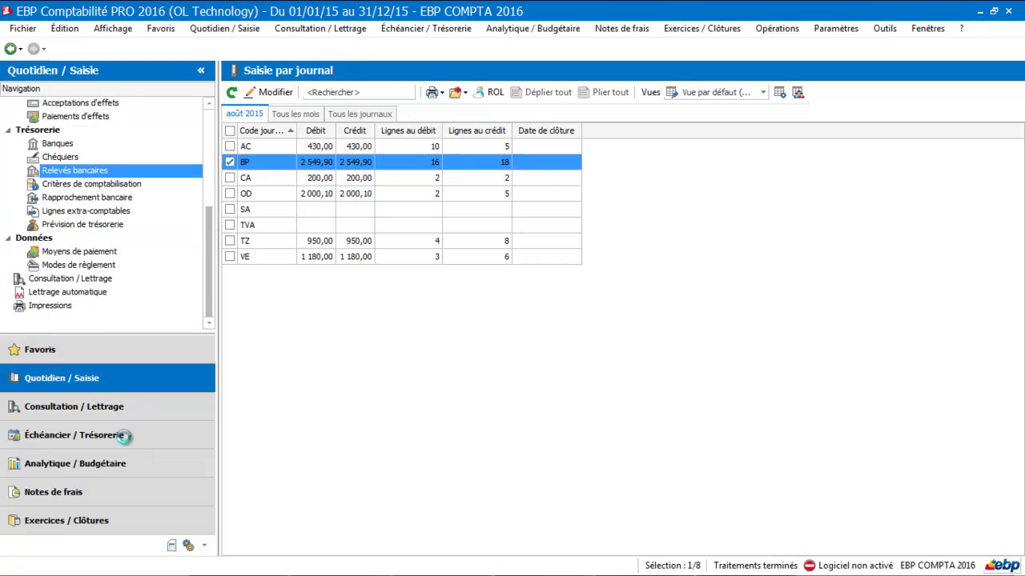
click(92, 198)
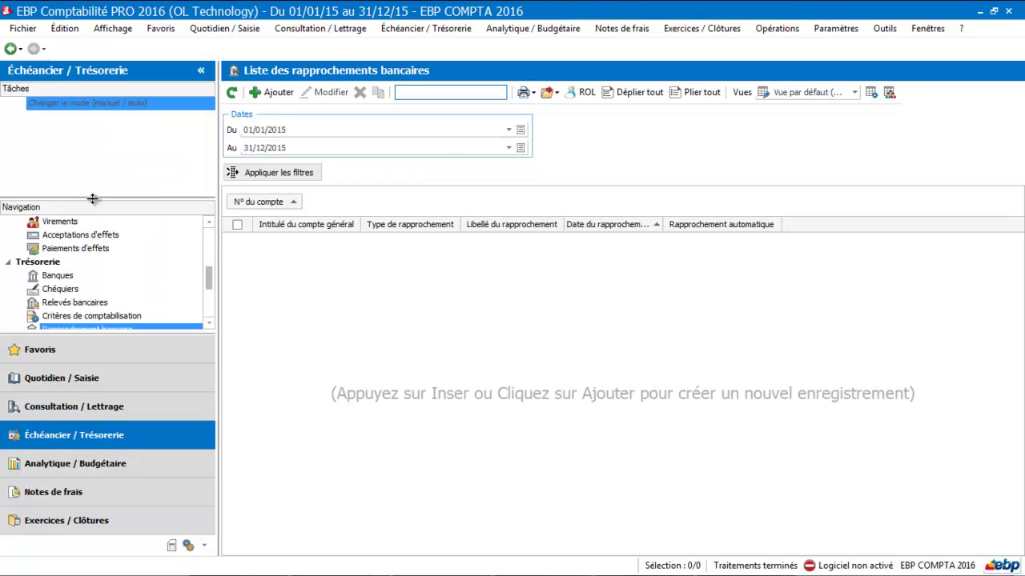
click(275, 93)
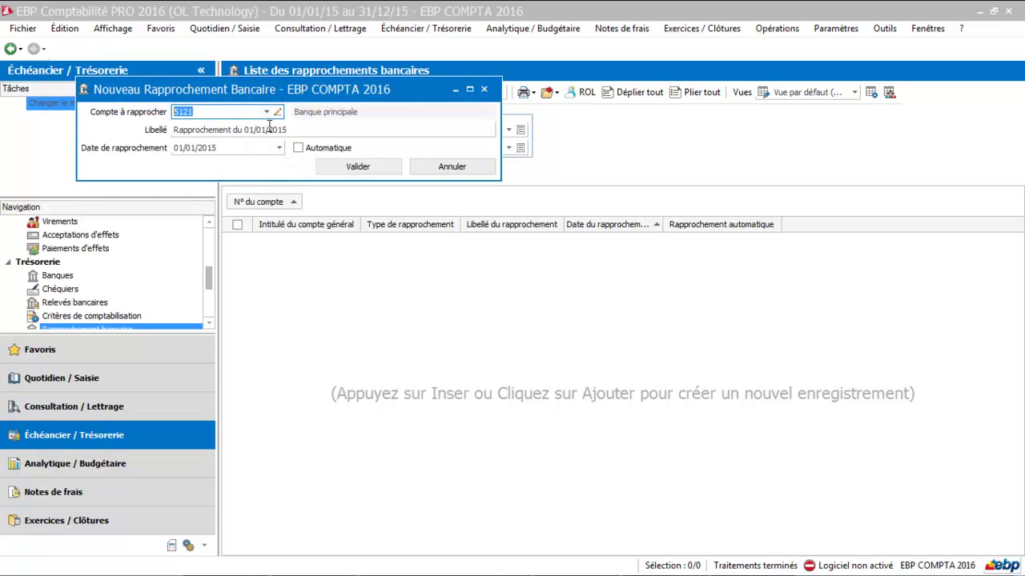
click(239, 150)
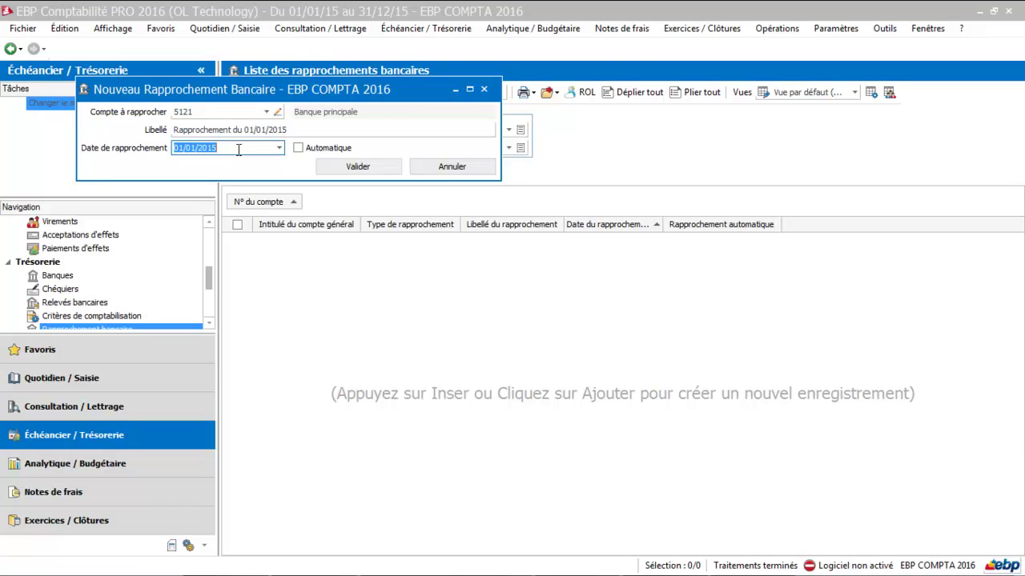
key(BackSpace)
key(BackSpace)
text(31/082015)
click(309, 153)
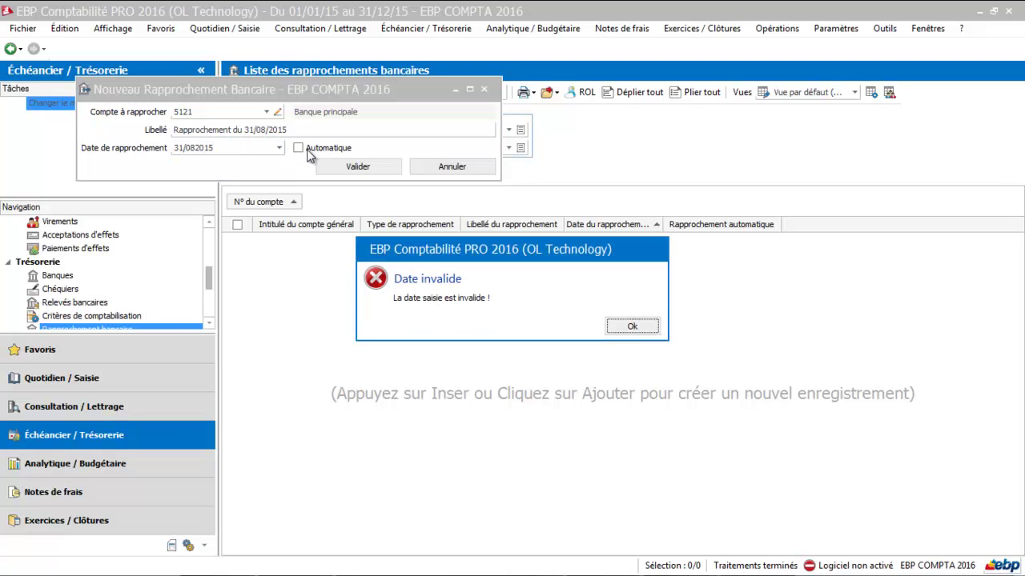
click(624, 326)
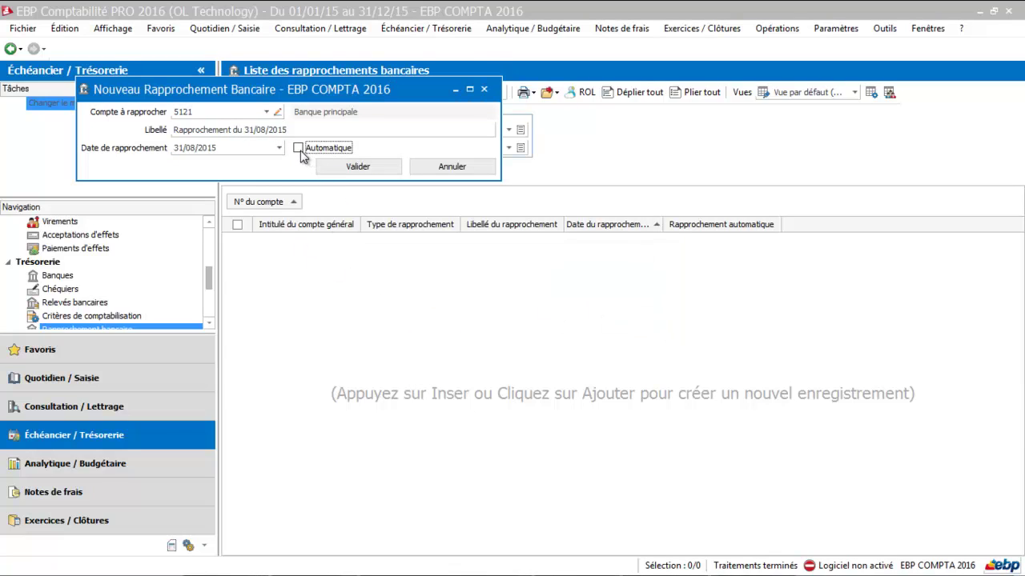
click(358, 166)
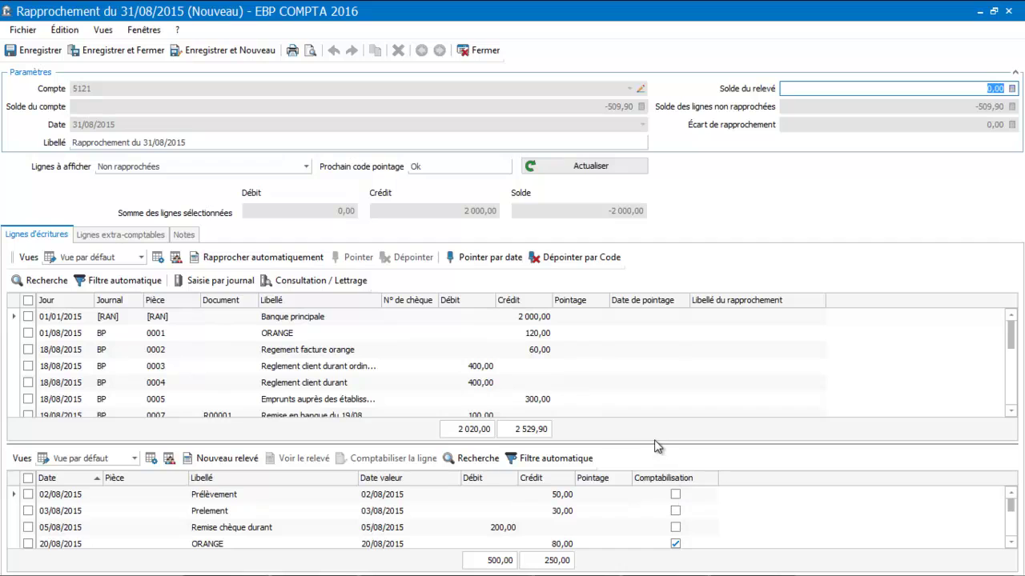
Enlarge the bank statement lines area to review its lines, and set the statement balance (Solde du relevé) to 400
mouse_move(655, 443)
mouse_down()
mouse_move(648, 362)
mouse_move(648, 378)
mouse_up()
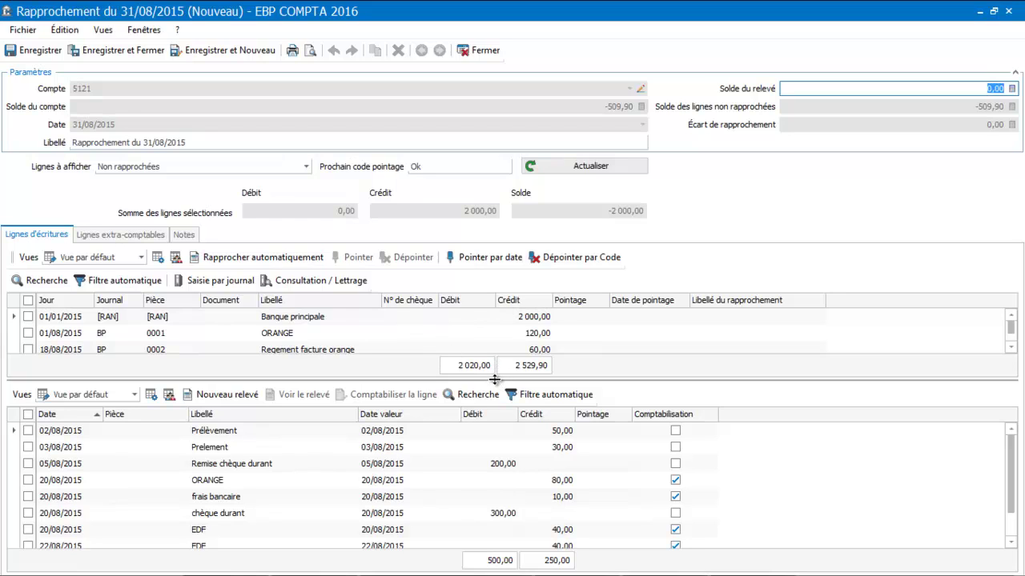
drag(495, 380, 494, 410)
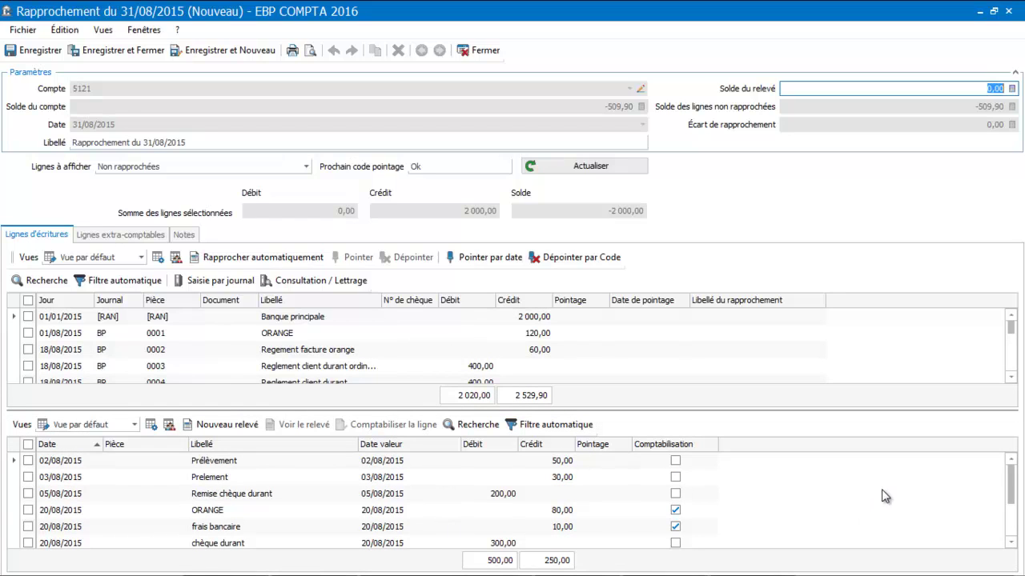
drag(1010, 490, 1010, 522)
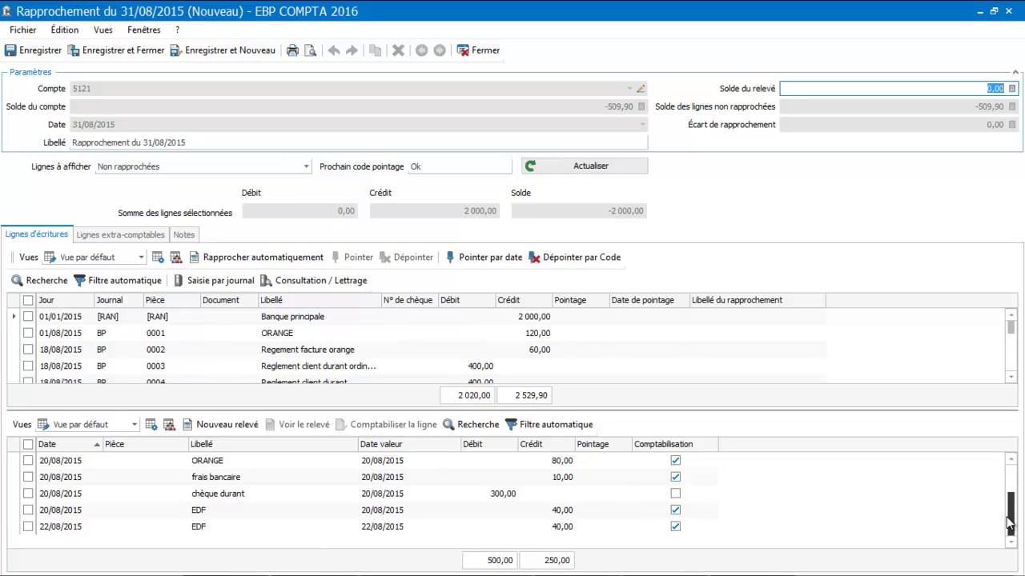
drag(1010, 522, 1009, 470)
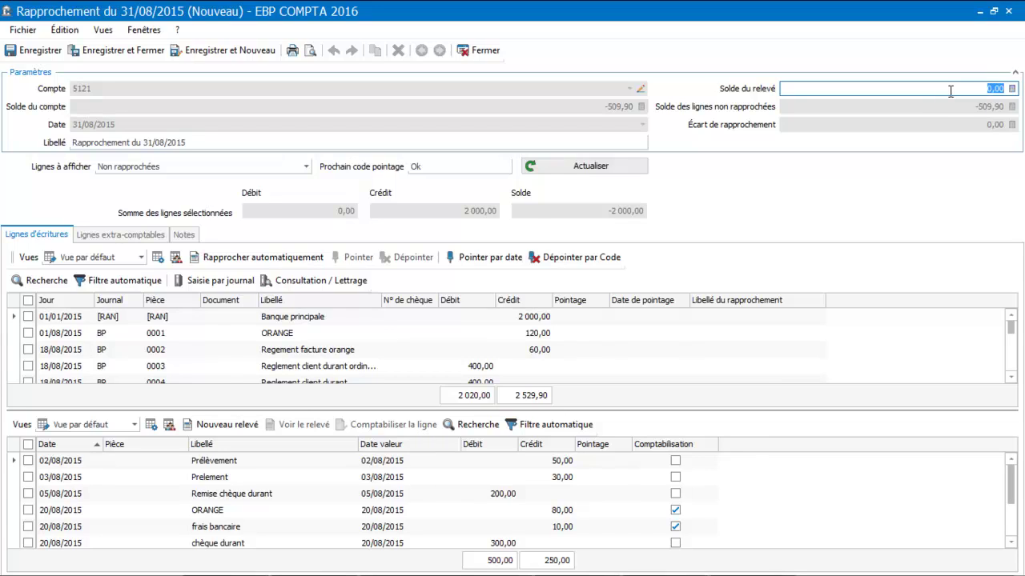
text(400)
key(Tab)
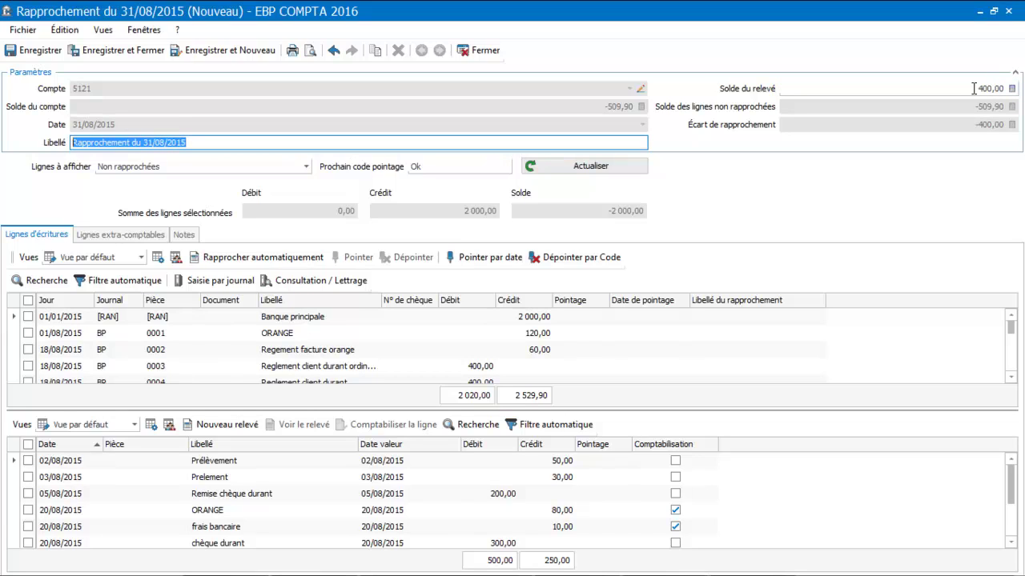
Set the next matching code (Prochain code pointage) to 123 and choose Toutes as the lines to display
click(432, 164)
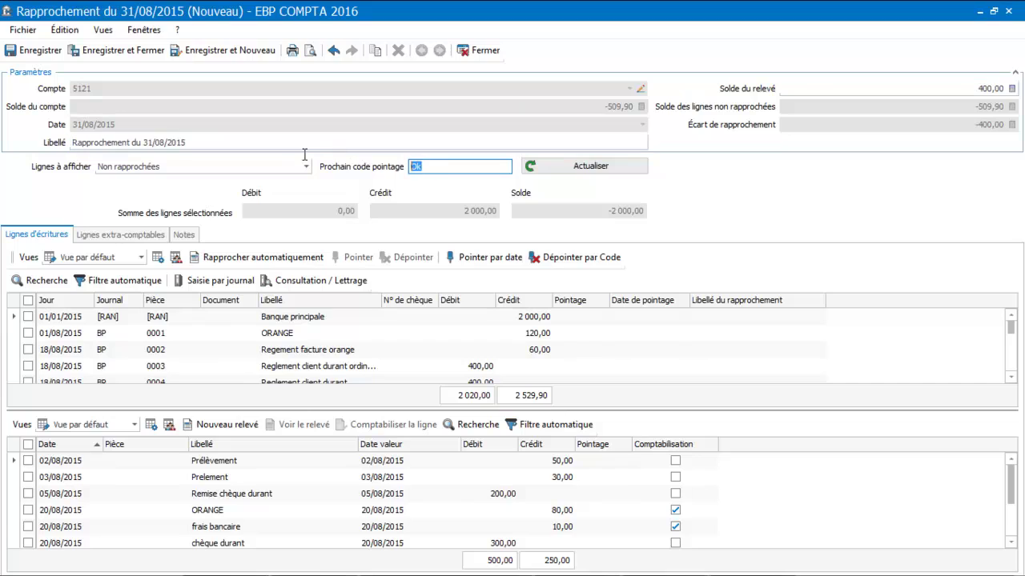
key(BackSpace)
text(123)
key(Tab)
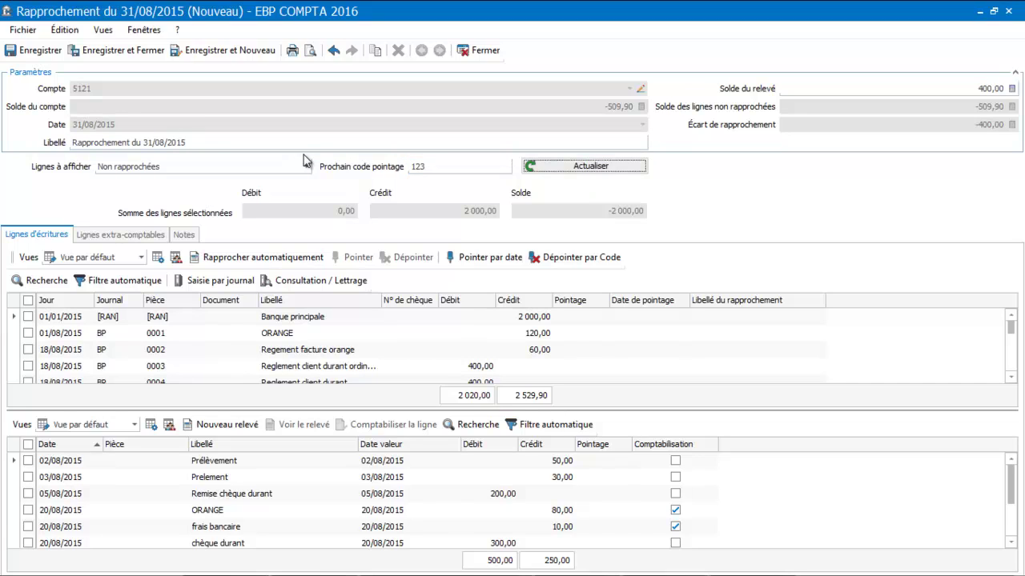
click(190, 168)
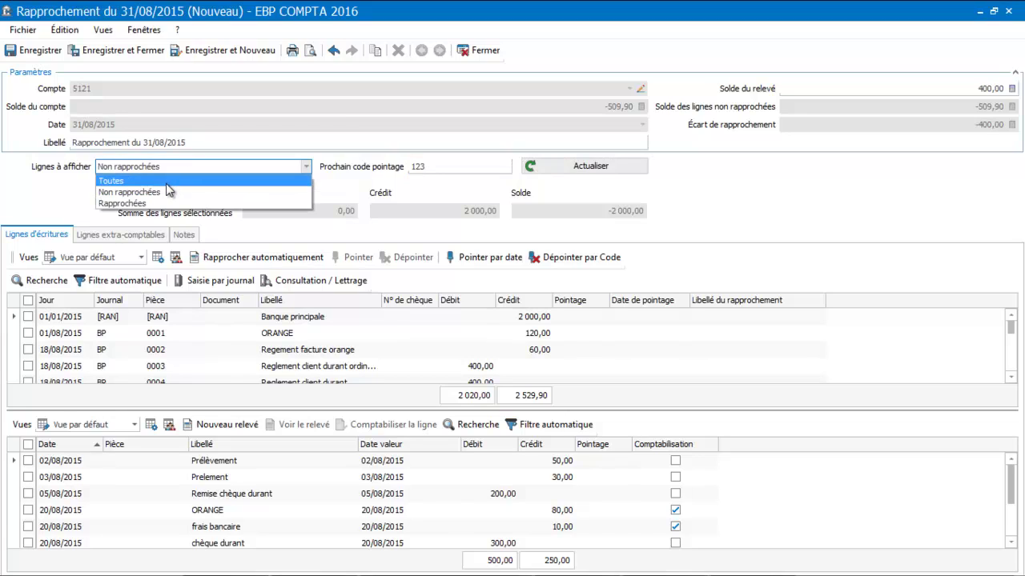
click(167, 184)
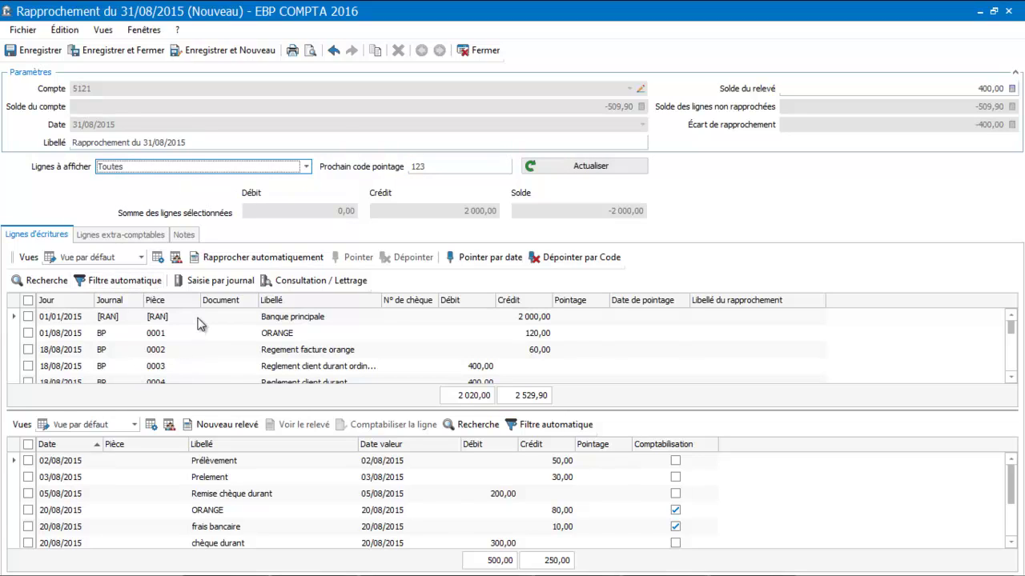
Run the automatic reconciliation, check the matched entries and statement lines, and limit the display to Non rapprochées
click(270, 257)
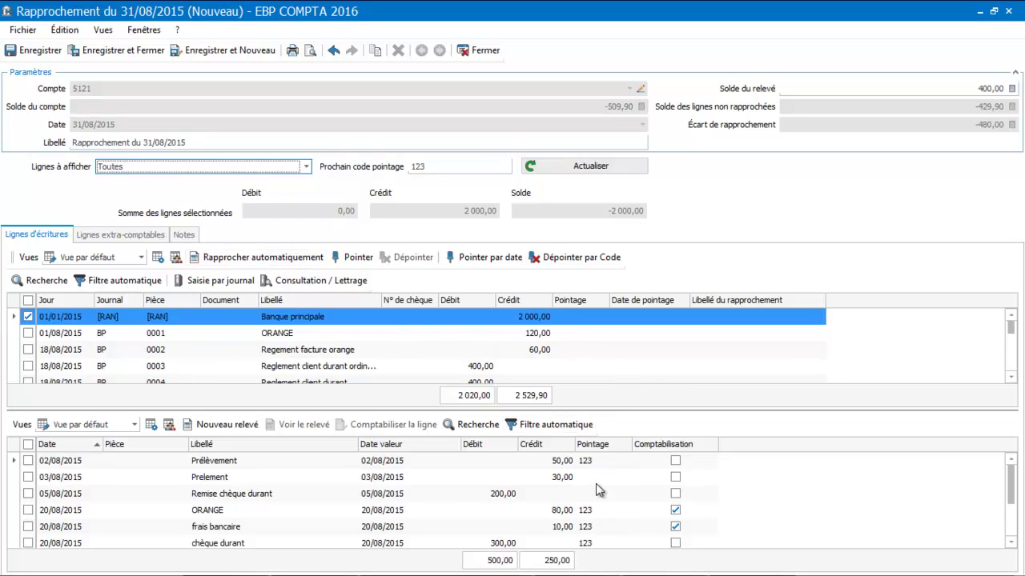
drag(1008, 479, 1008, 505)
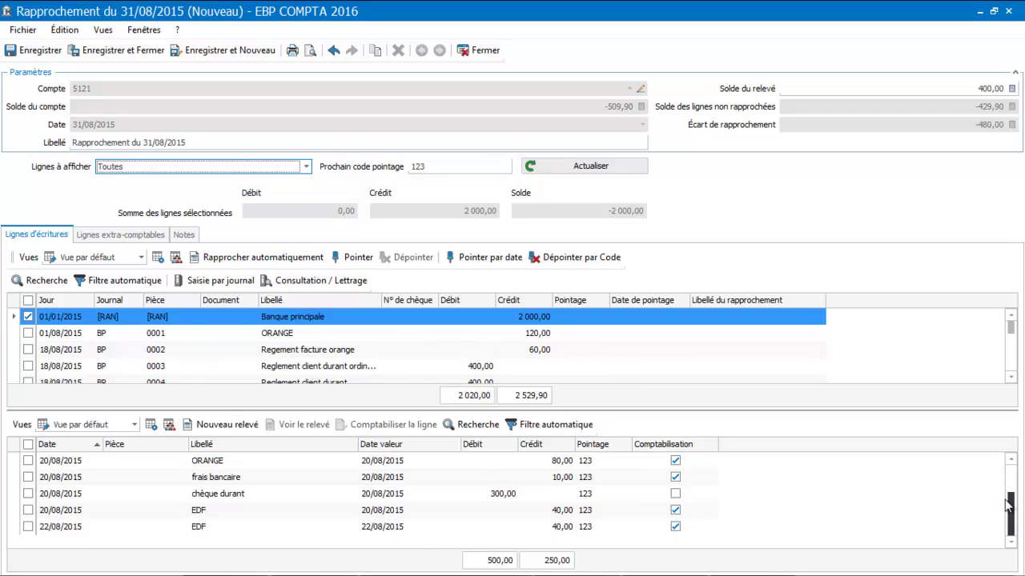
scroll(1008, 503, up, 1)
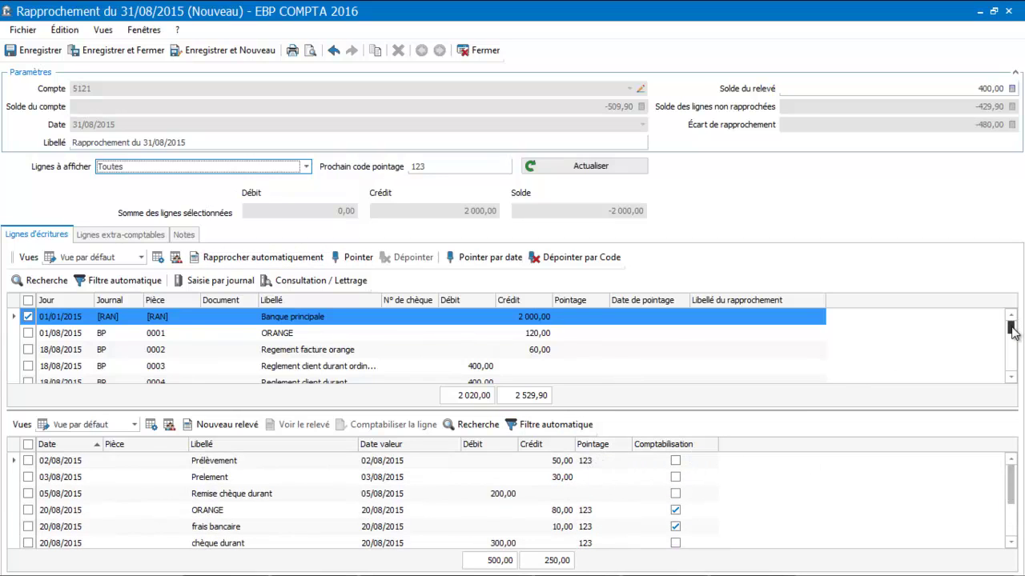
mouse_move(1011, 333)
mouse_down()
mouse_move(1012, 361)
mouse_move(1010, 336)
mouse_up()
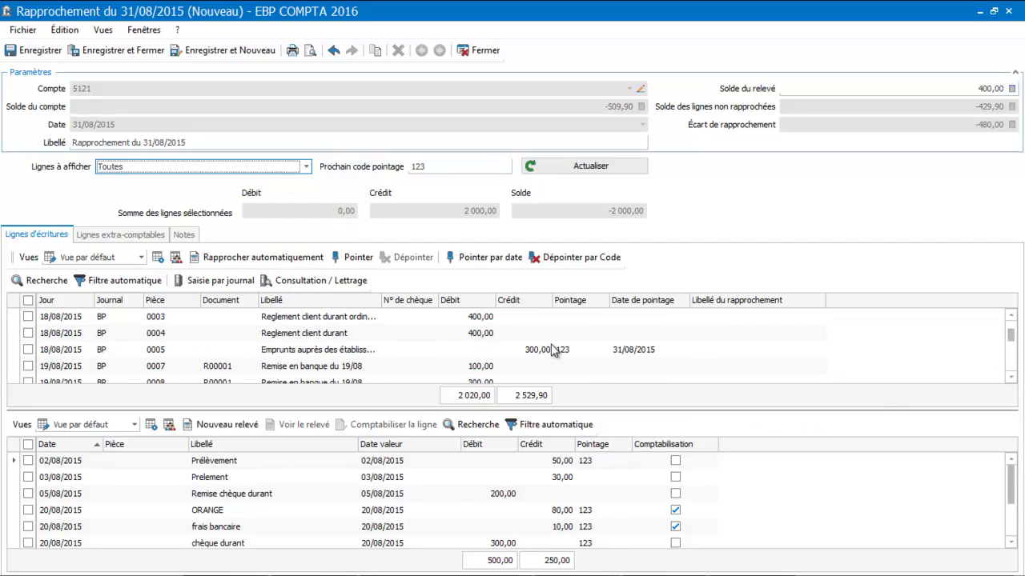
click(305, 166)
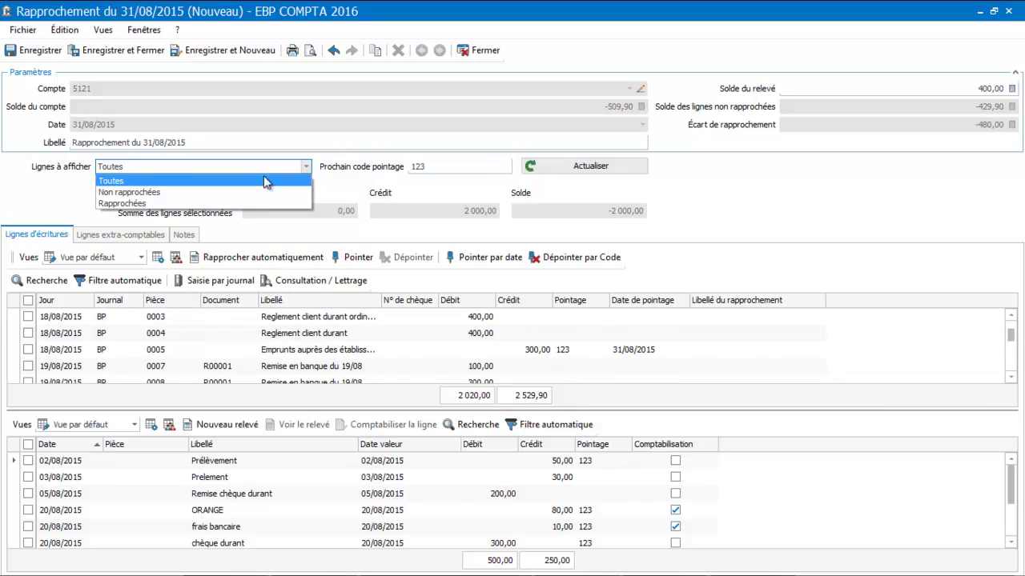
click(240, 193)
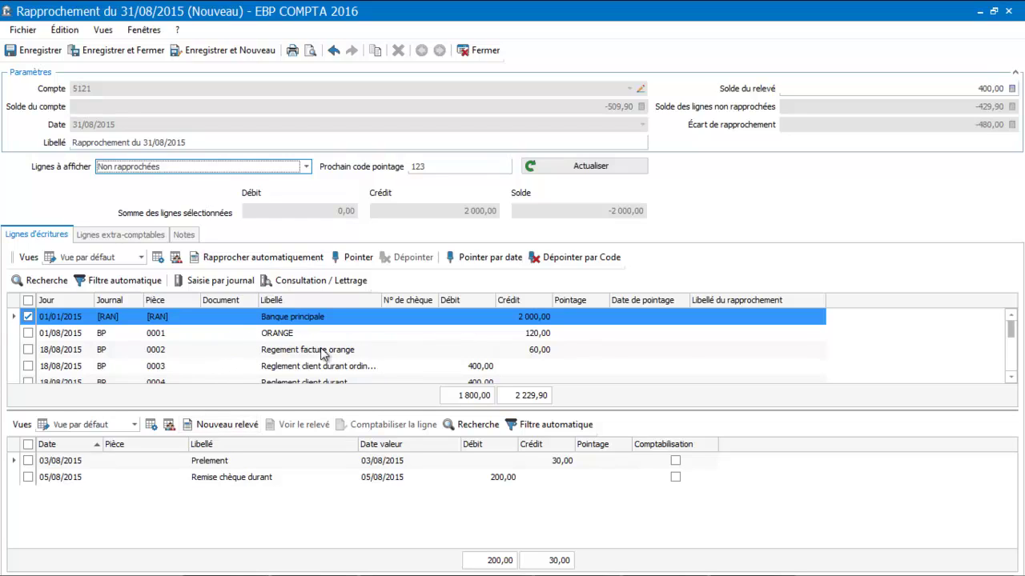
Save the reconciliation to preview its report, and close the preview and the reconciliation
click(310, 51)
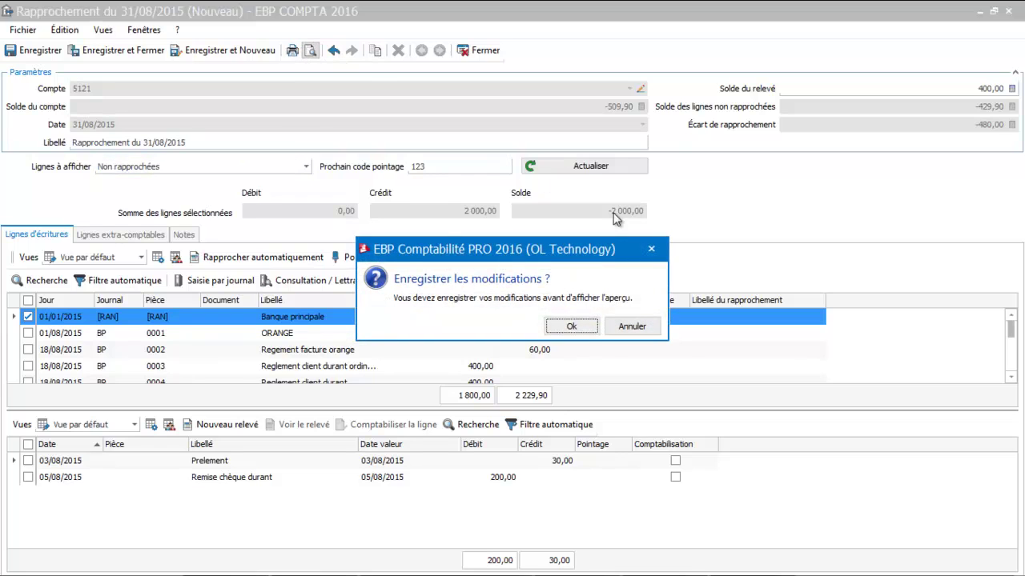
click(571, 328)
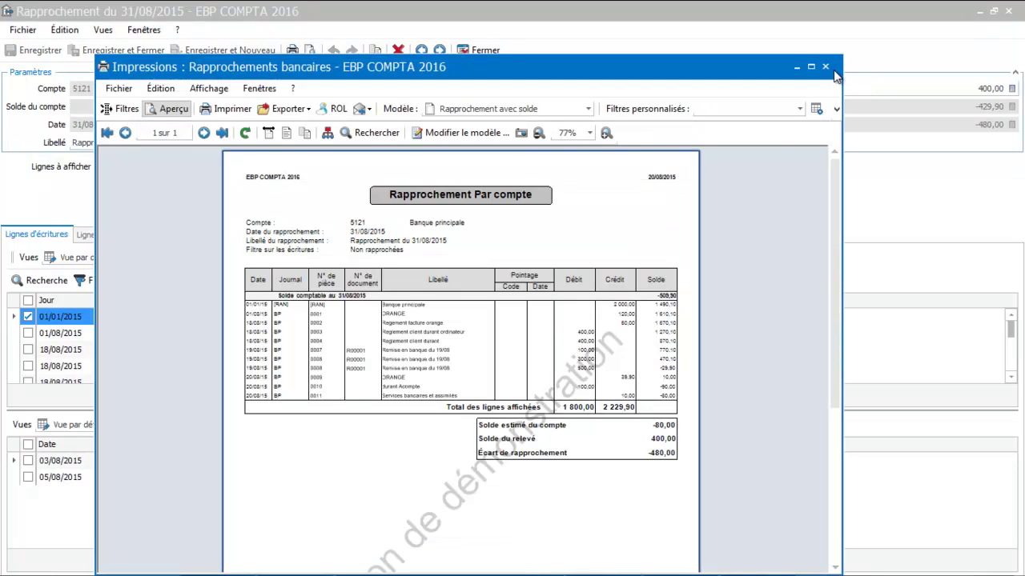
click(829, 68)
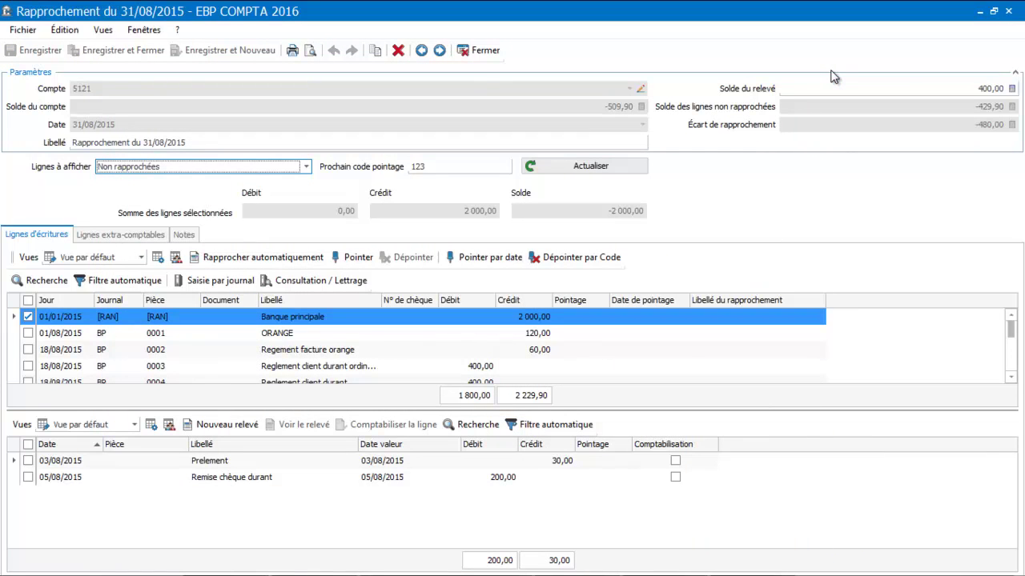
click(485, 52)
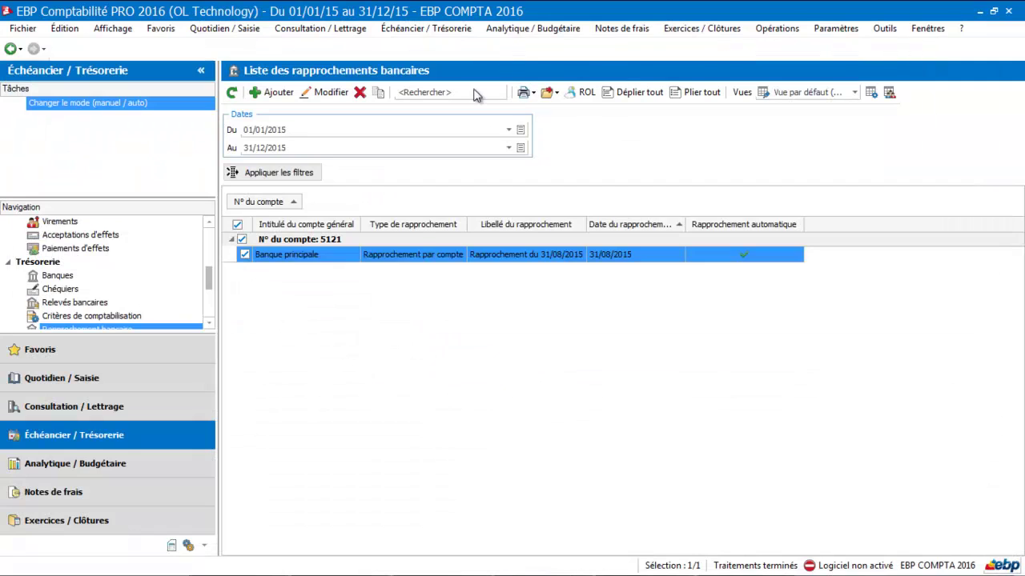
Review the accounts set in the ORANGE accounting criterion (Critères de comptabilisation) and close it
click(121, 313)
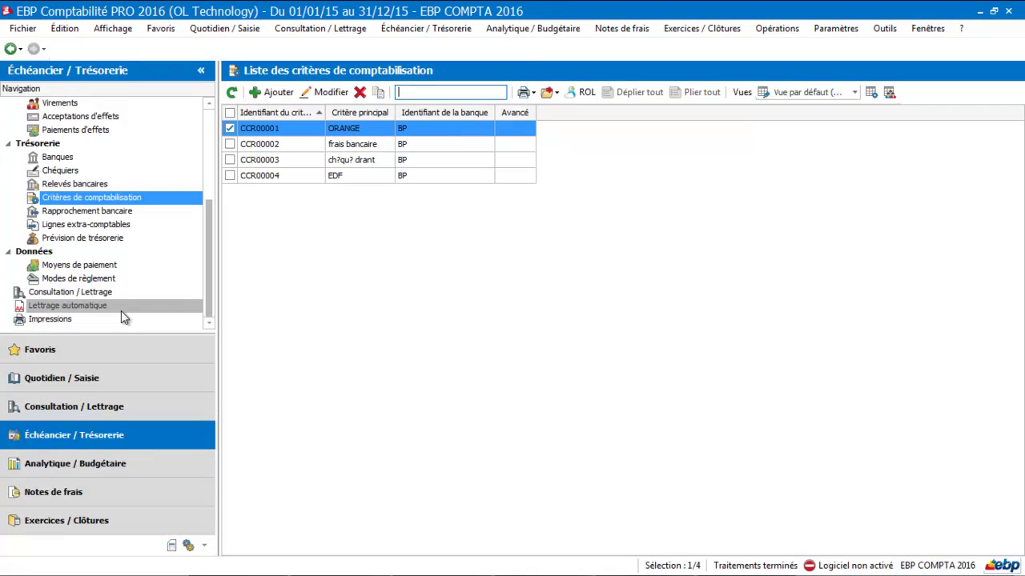
double_click(362, 130)
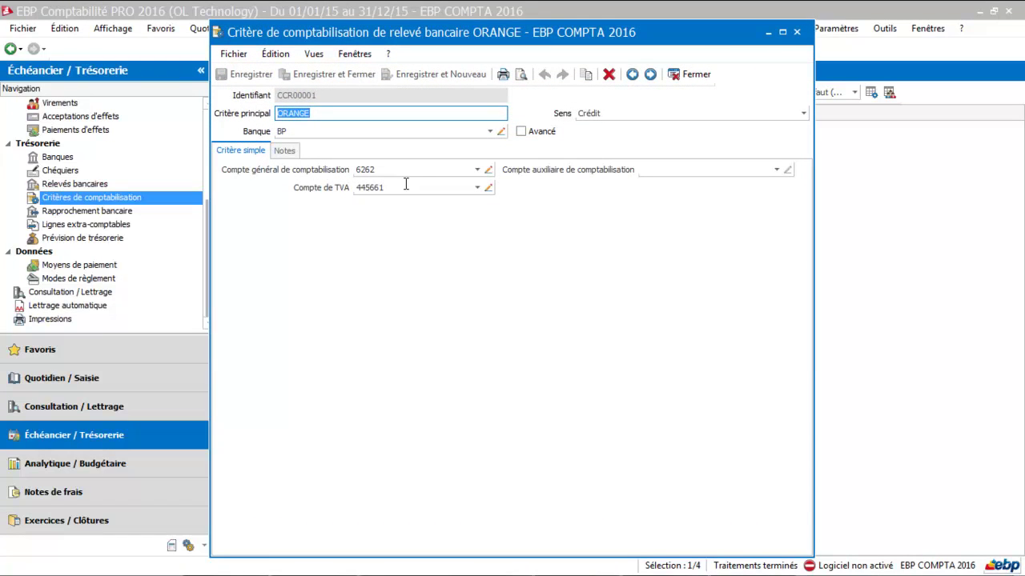
click(693, 73)
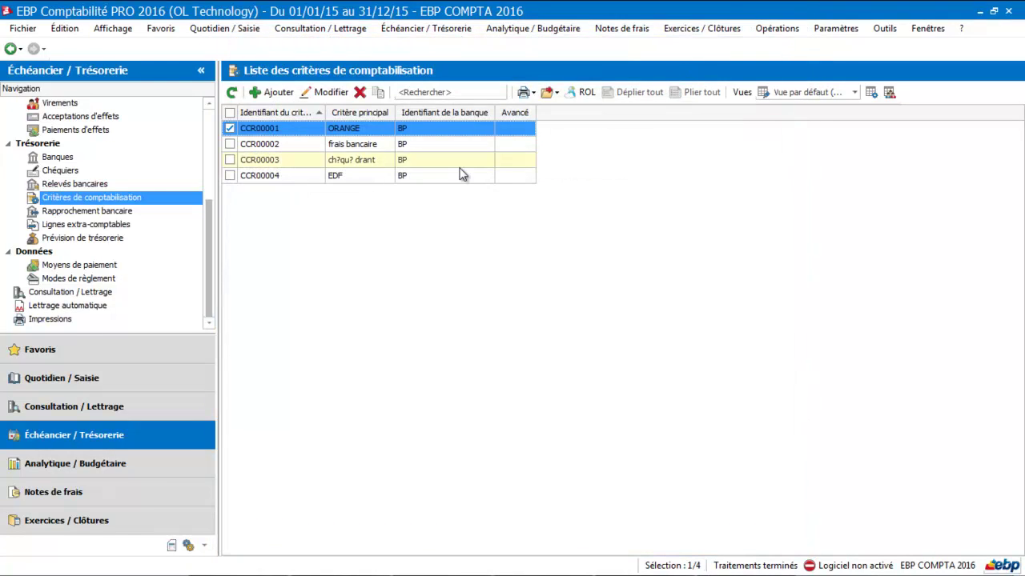
Check the lines and their matching codes in bank statement BP00001, and close the statement
click(56, 185)
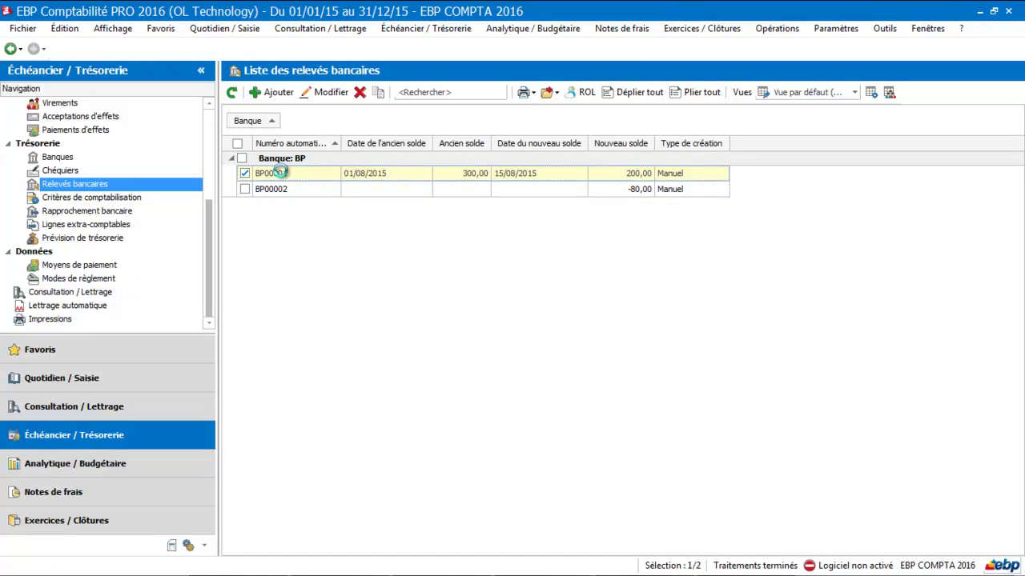
double_click(281, 173)
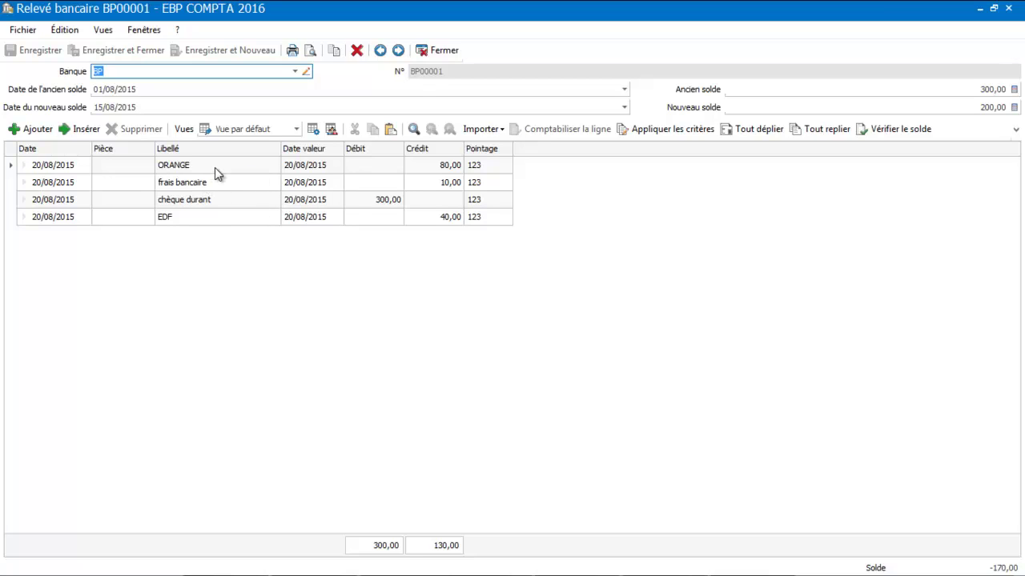
click(441, 52)
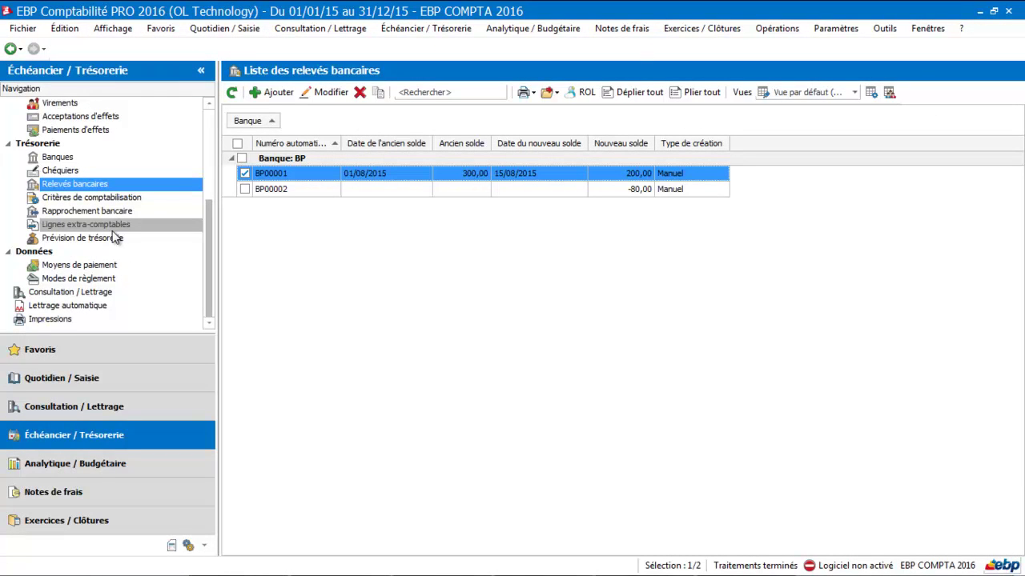
Reopen bank statement BP00001 and show the available statement import formats
double_click(290, 173)
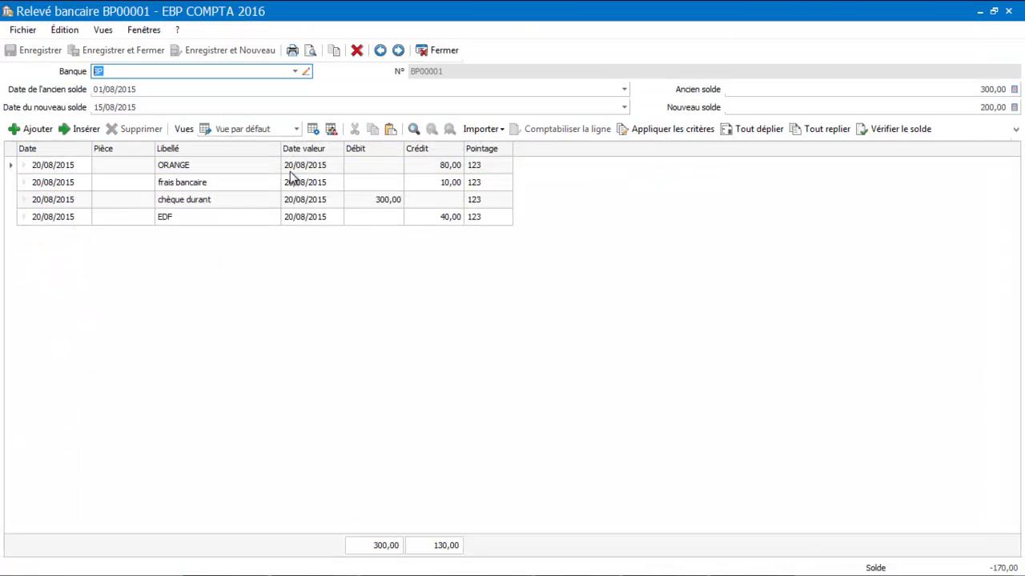
click(492, 131)
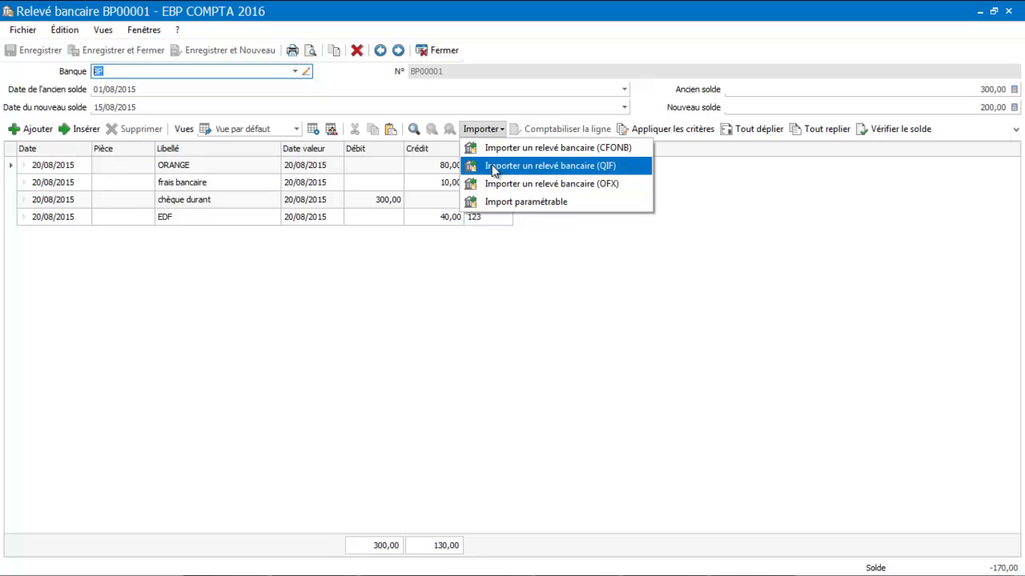
key(alt)
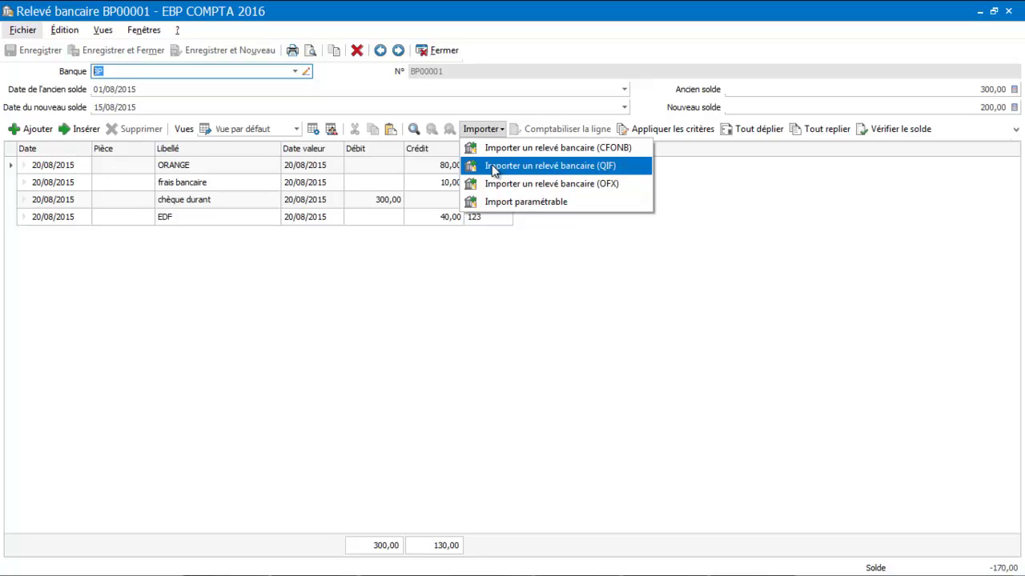